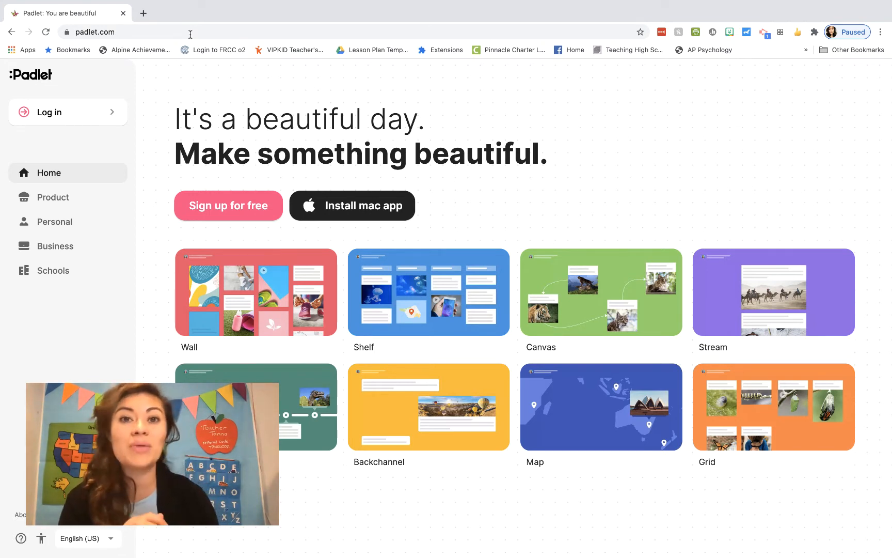
# Log in from the padlet.com homepage to reach your padlet dashboard
pyautogui.click(69, 109)
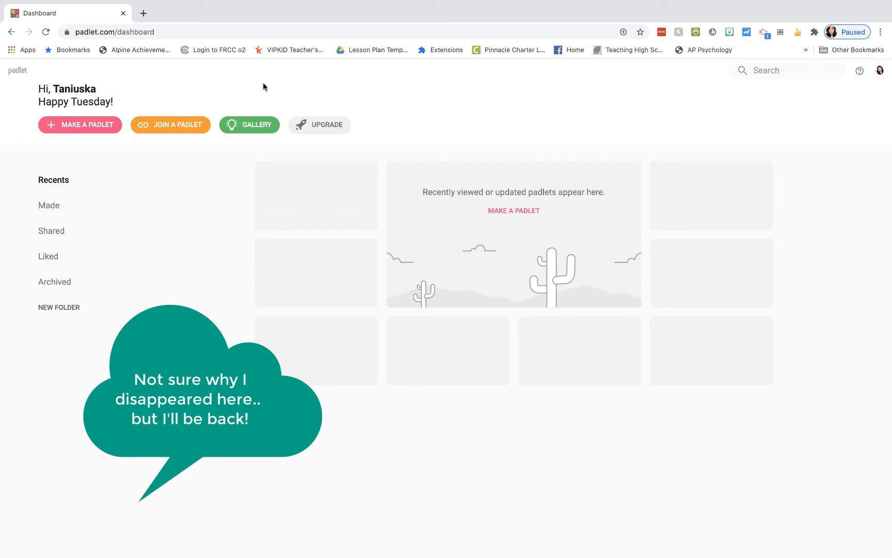
# Open the Gallery of example padlets with the green GALLERY button
pyautogui.click(256, 126)
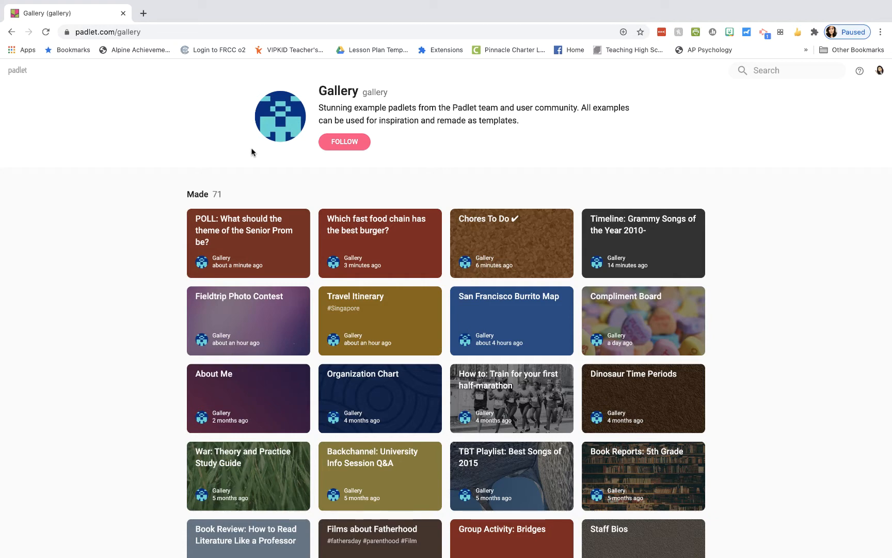
# Return to the dashboard, reopen the Gallery and open the Favorite Literary Quotes example
pyautogui.click(11, 32)
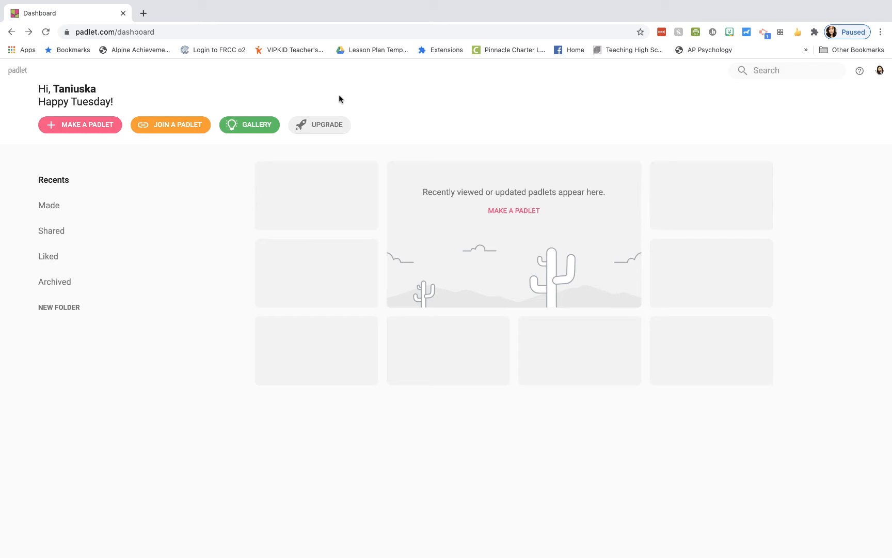
pyautogui.click(261, 125)
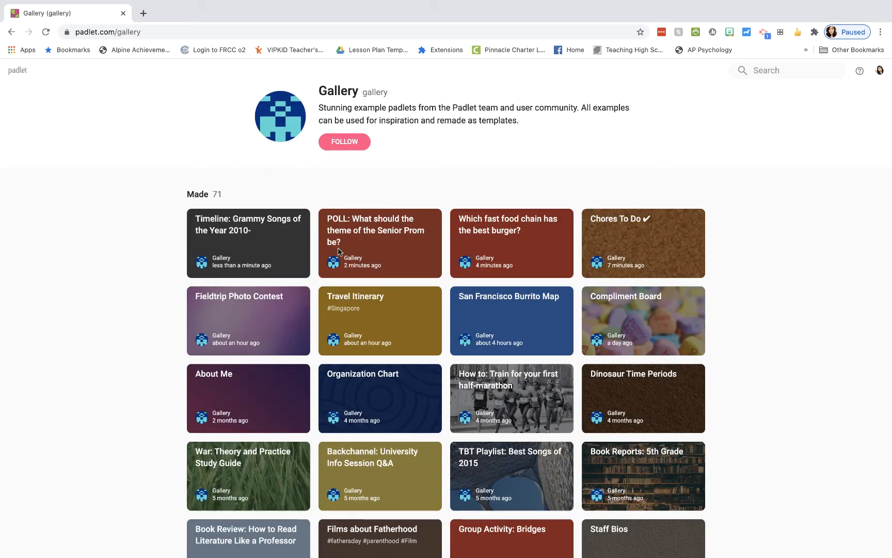
pyautogui.scroll(-3, 354, 259)
pyautogui.scroll(-15, 354, 259)
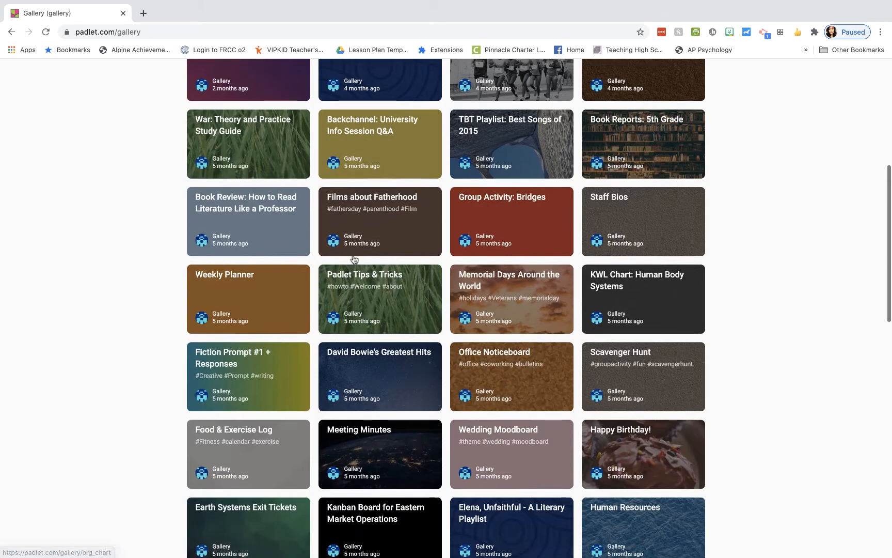
pyautogui.scroll(-3, 354, 260)
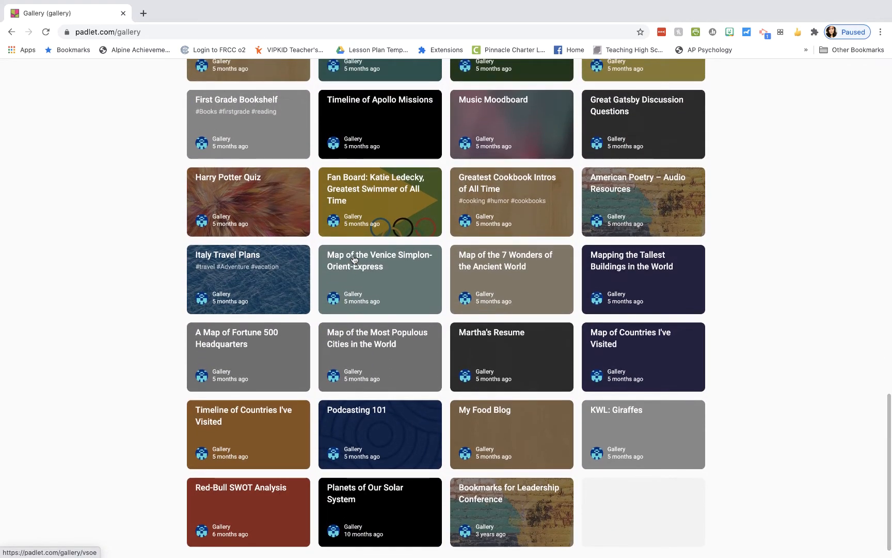
pyautogui.scroll(2, 355, 259)
pyautogui.scroll(7, 354, 259)
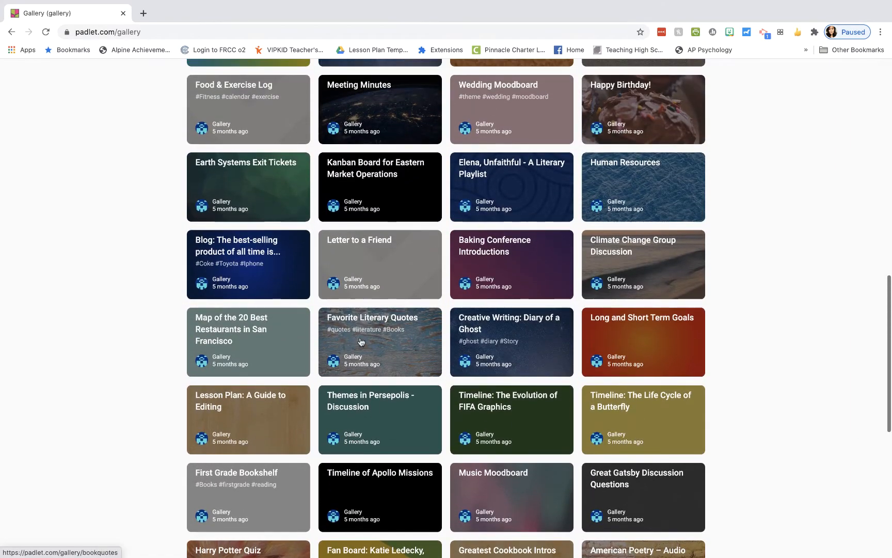
pyautogui.click(360, 341)
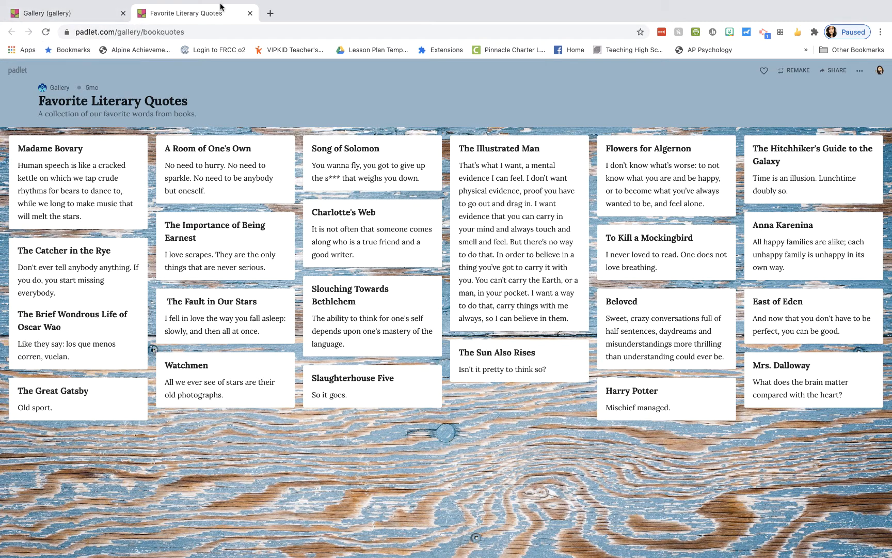
# Close the quotes tab and browse the Timeline of Apollo Missions example
pyautogui.click(250, 13)
pyautogui.scroll(-4, 390, 188)
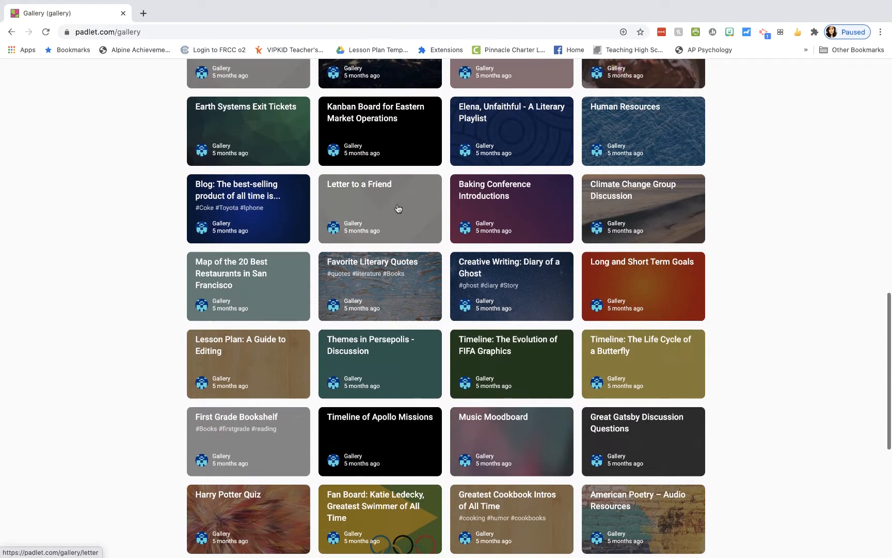
pyautogui.scroll(-2, 398, 209)
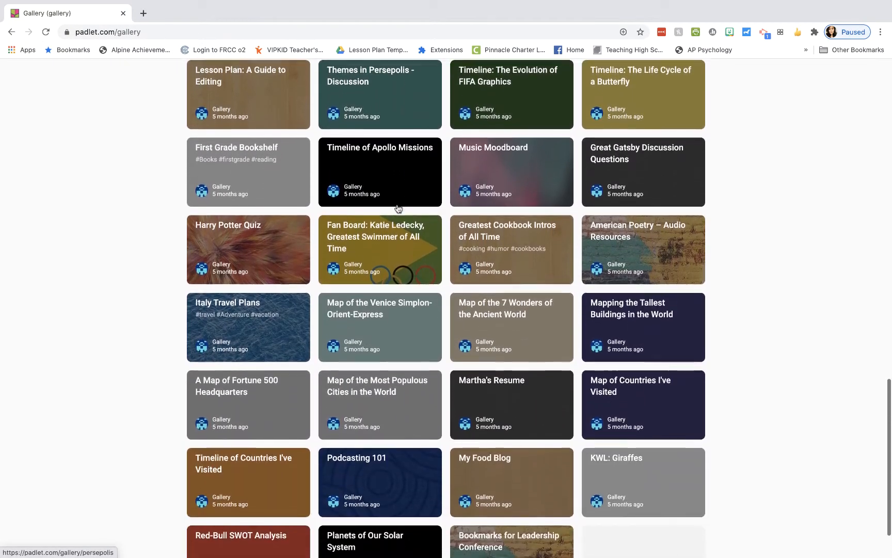
pyautogui.click(385, 155)
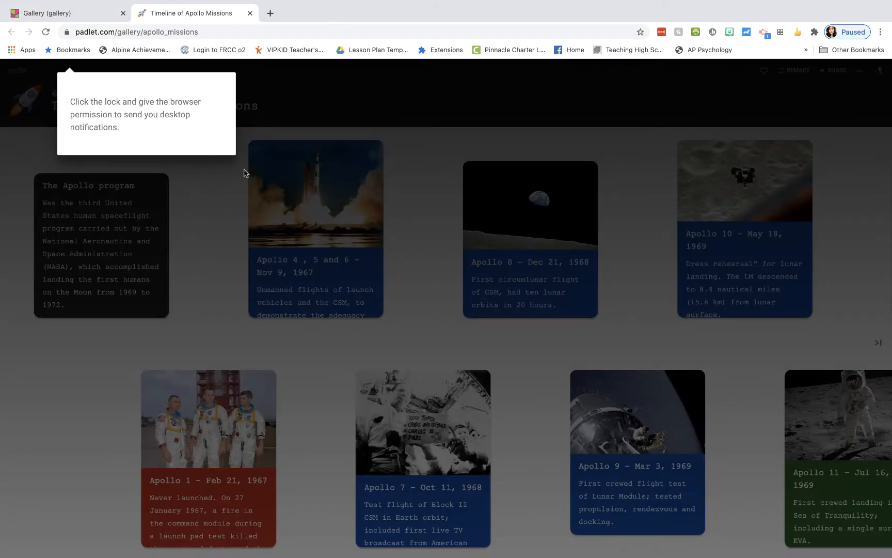
pyautogui.click(271, 120)
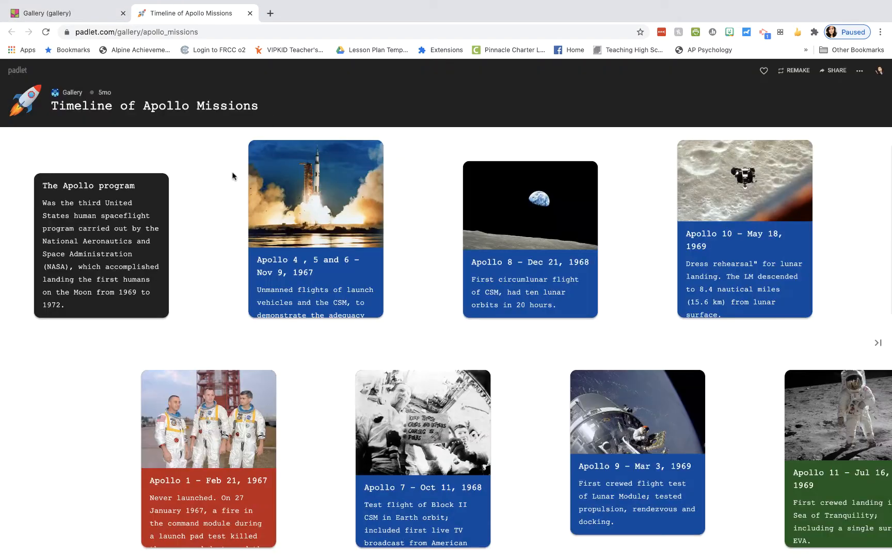
pyautogui.hscroll(10, 473, 302)
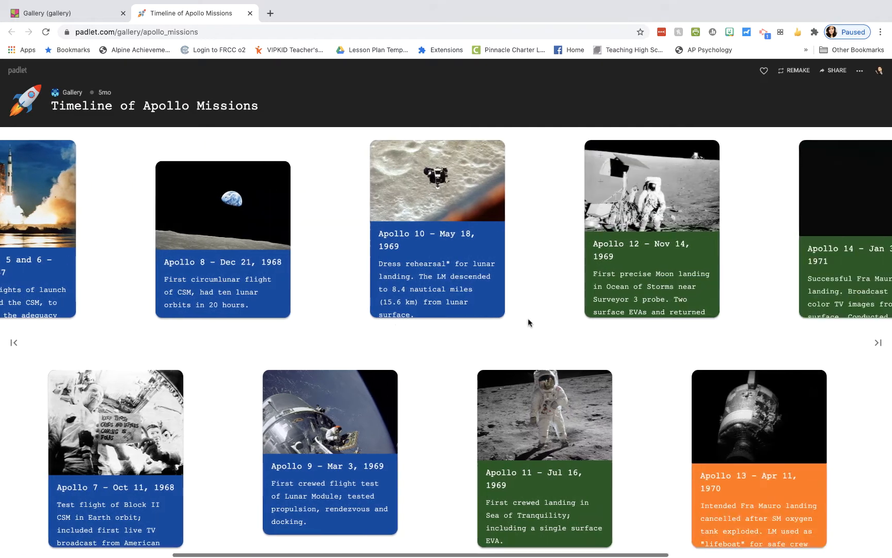
pyautogui.hscroll(-5, 528, 322)
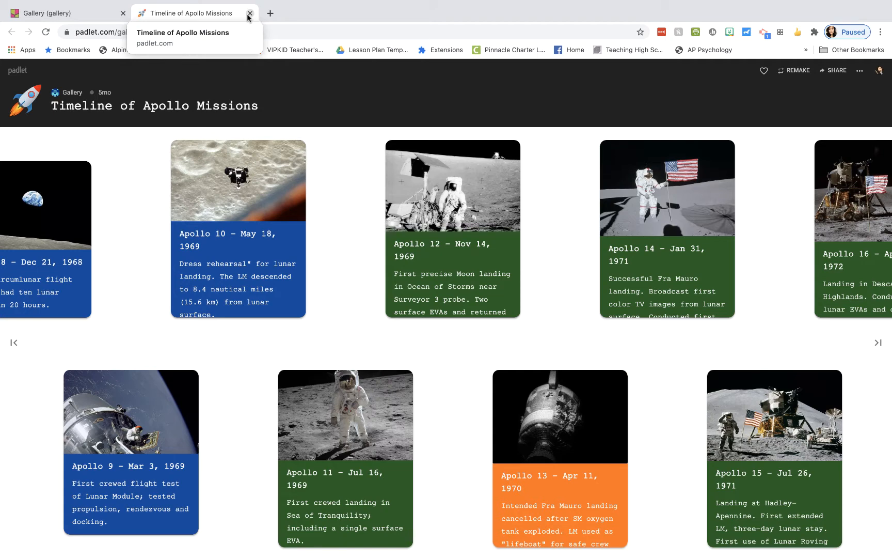
# Close the Apollo Missions tab and go back to the dashboard
pyautogui.click(249, 13)
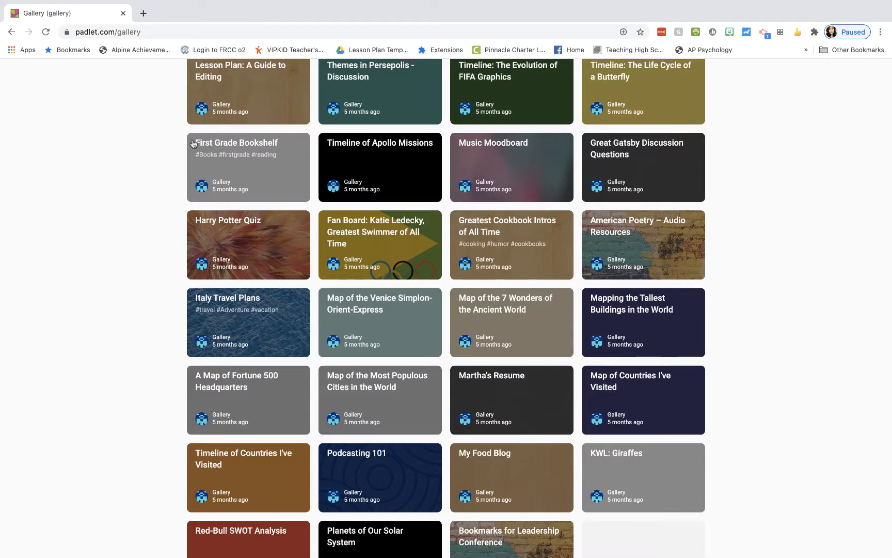
pyautogui.scroll(3, 193, 143)
pyautogui.scroll(5, 193, 143)
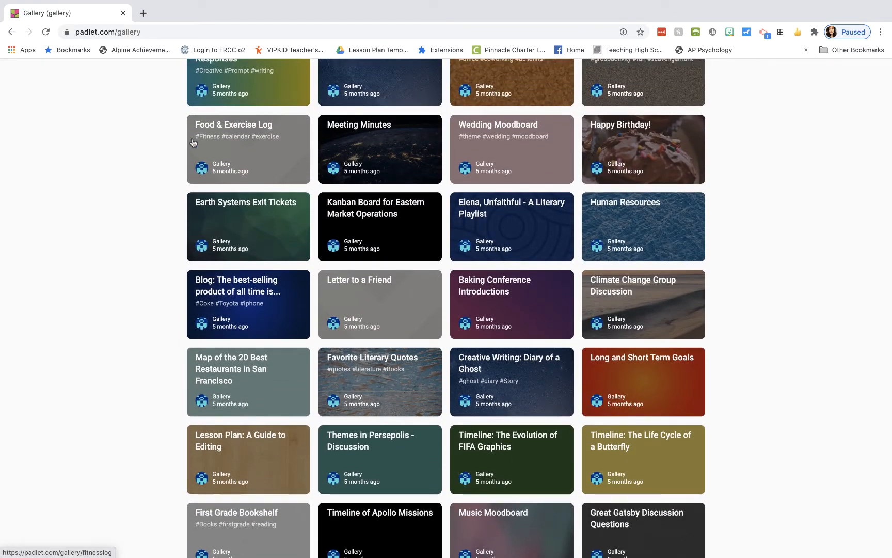
pyautogui.scroll(12, 193, 143)
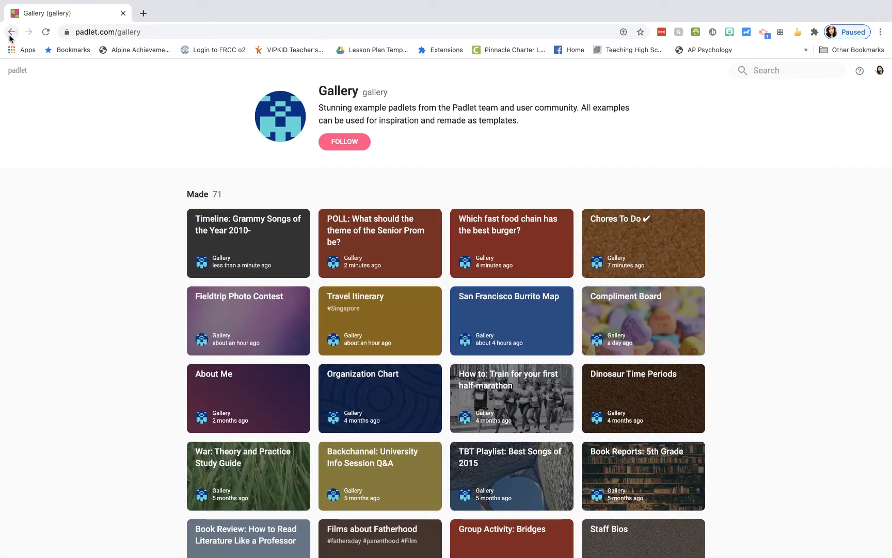
pyautogui.click(10, 35)
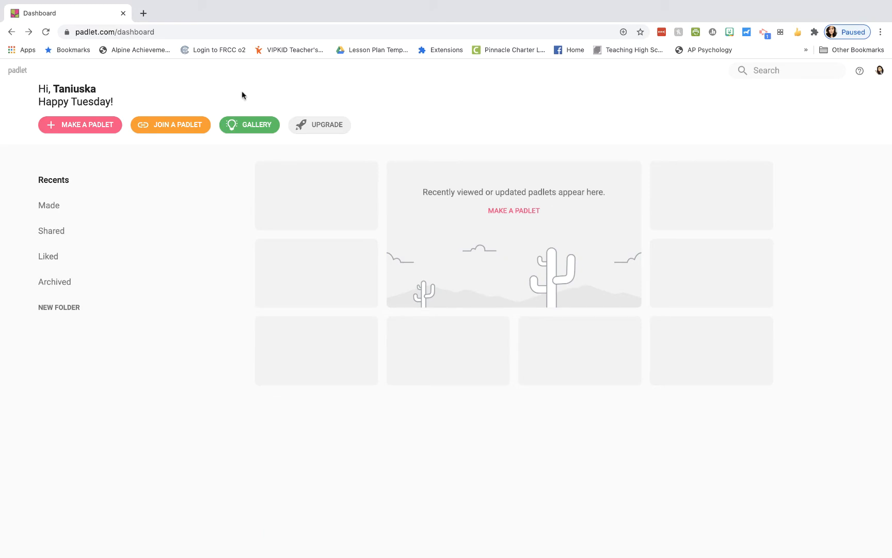
# Start a new padlet to see the blank formats like Wall, Canvas and Timeline
pyautogui.click(86, 133)
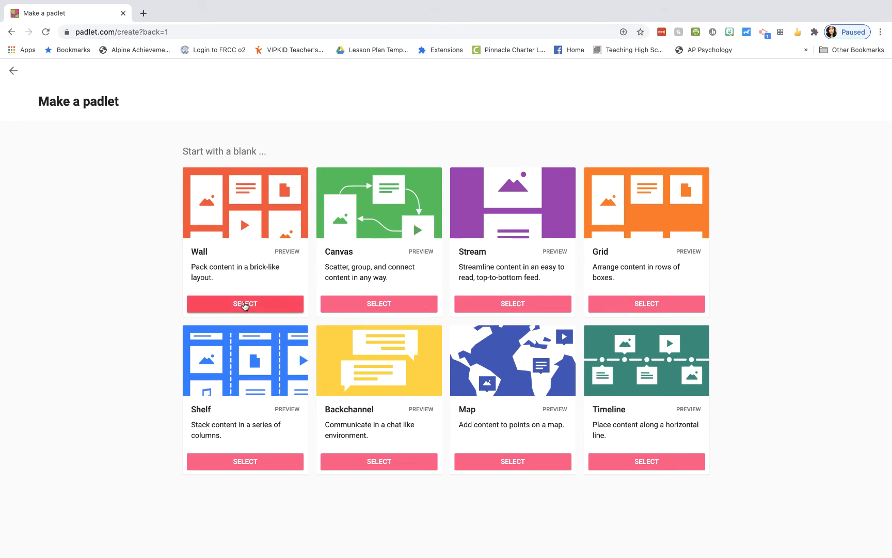
# Create a blank Wall padlet and edit its default title text
pyautogui.click(242, 304)
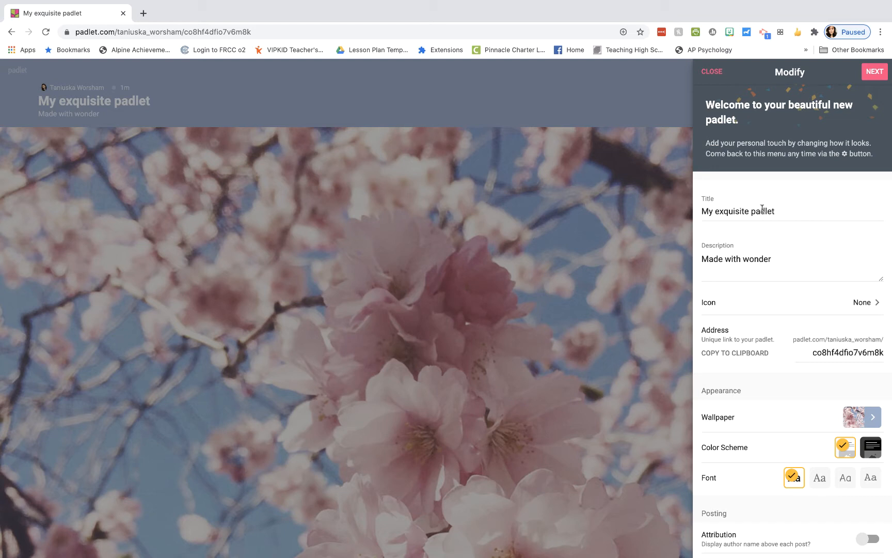
pyautogui.doubleClick(762, 211)
pyautogui.click(762, 211)
pyautogui.write('Samp')
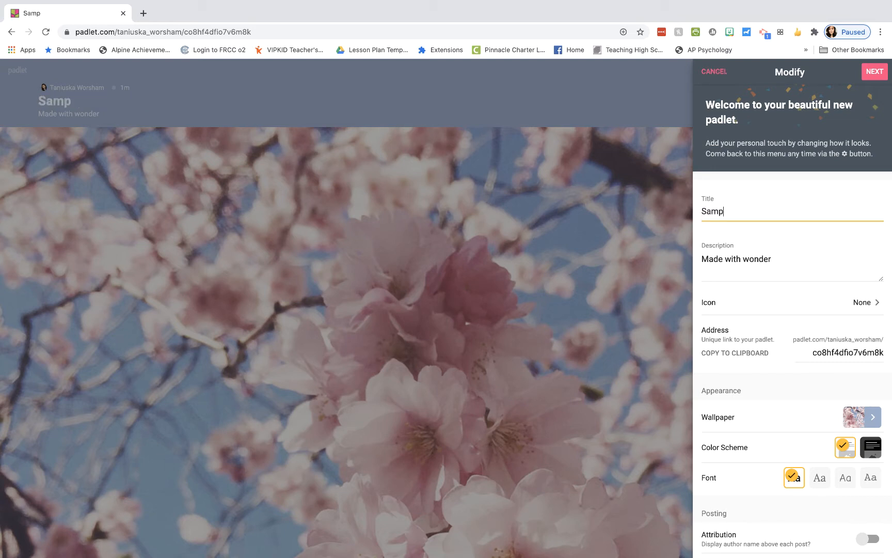
pyautogui.write('le  Padlet')
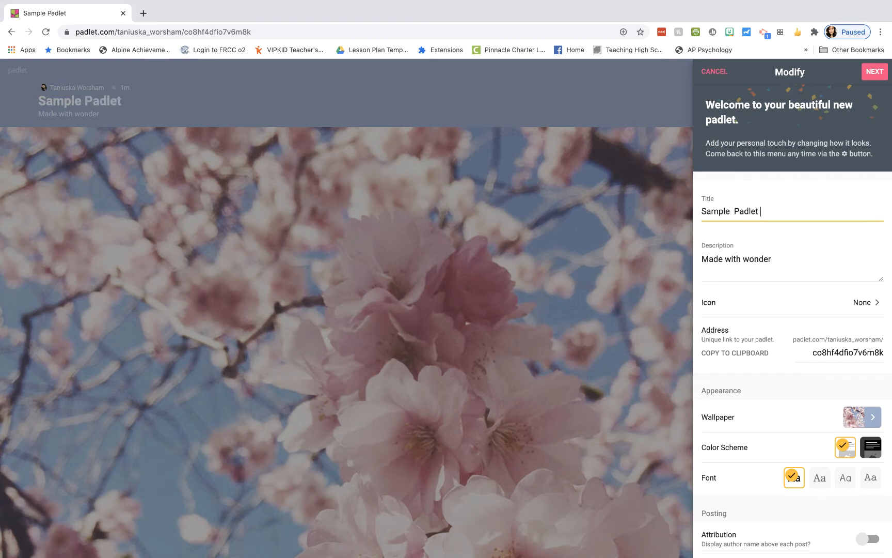
# Replace the description with 'Upload your Artwork here.'
pyautogui.tripleClick(745, 258)
pyautogui.press('BackSpace')
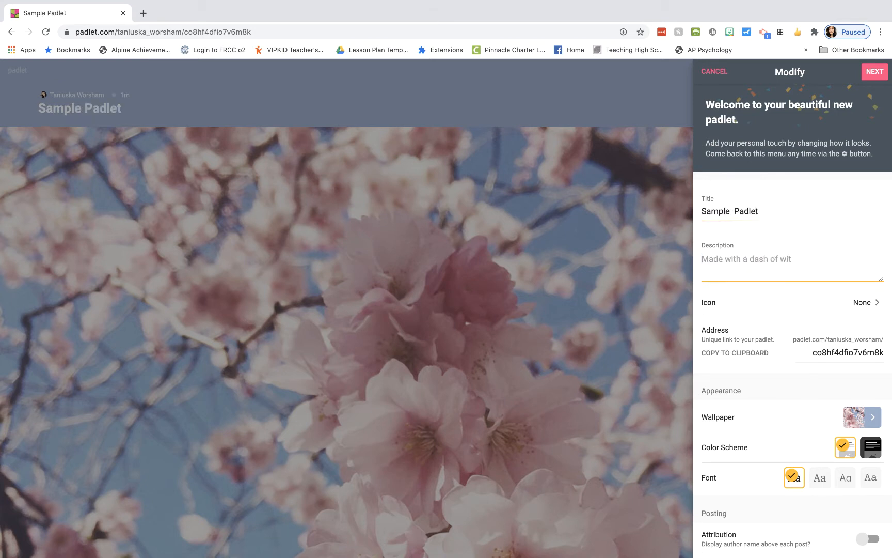
pyautogui.write('U')
pyautogui.press('BackSpace')
pyautogui.write('Up!oad your')
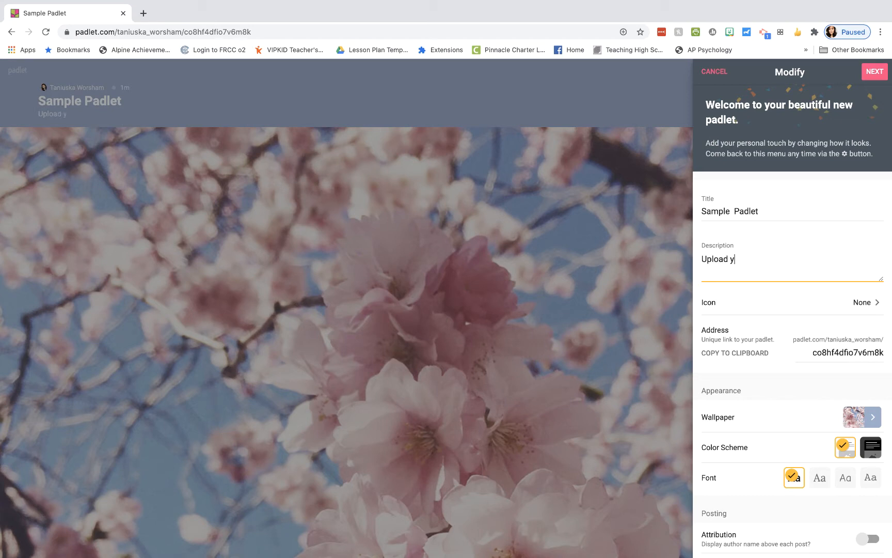
pyautogui.press('BackSpace')
pyautogui.press('BackSpace')
pyautogui.press('BackSpace')
pyautogui.write('our Arto')
pyautogui.press('BackSpace')
pyautogui.write('work here.')
# Retitle the board 'Artwork!' and copy its web address
pyautogui.moveTo(761, 214); pyautogui.dragTo(697, 212)
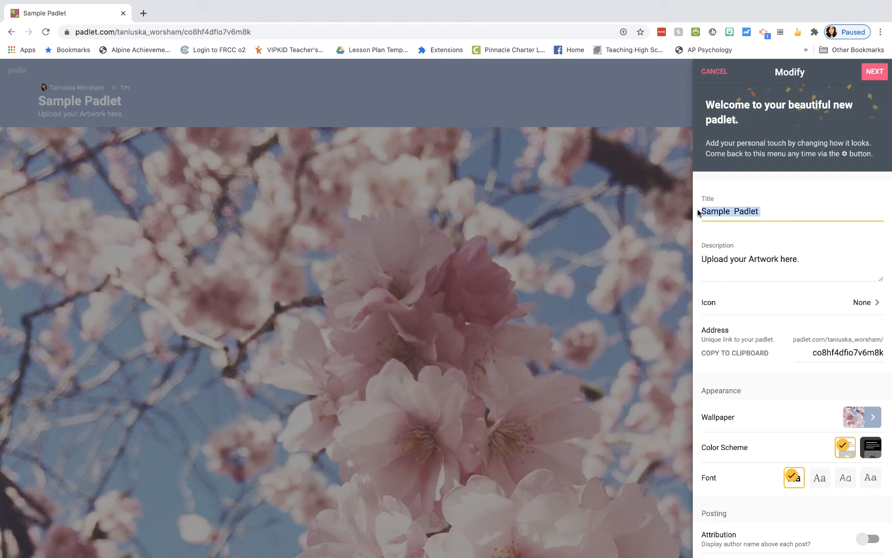
pyautogui.write('ARtw')
pyautogui.press('BackSpace')
pyautogui.press('BackSpace')
pyautogui.press('BackSpace')
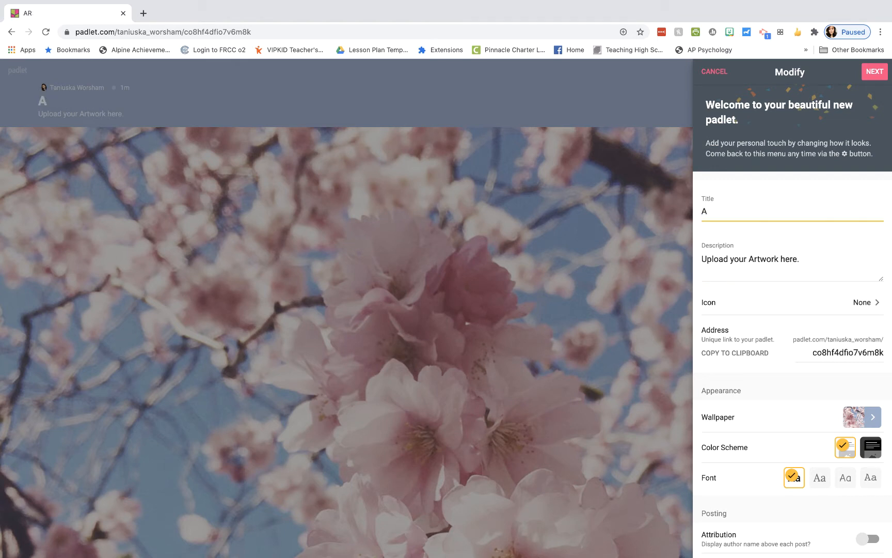
pyautogui.write('rtwork!')
pyautogui.scroll(-1, 751, 310)
pyautogui.click(751, 310)
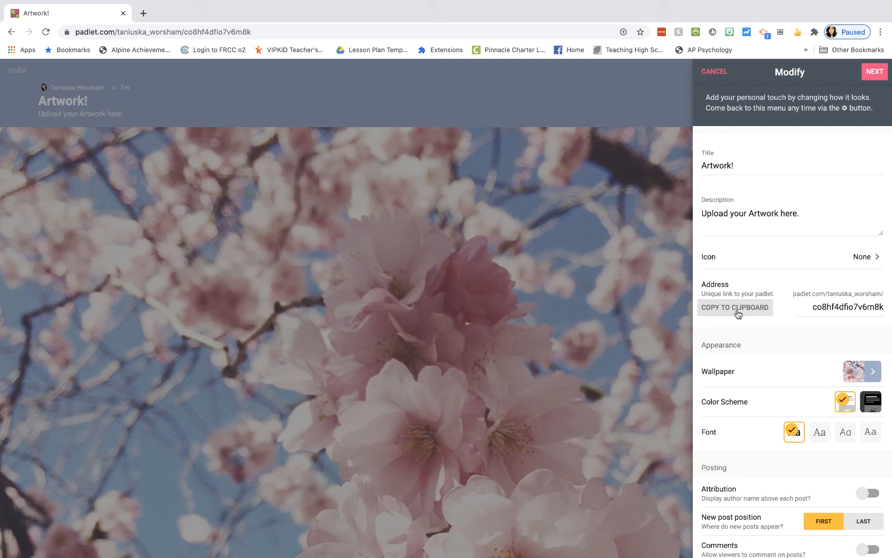
# Try the Blackboard picture and the black and dark grey solid-colour wallpapers
pyautogui.click(873, 371)
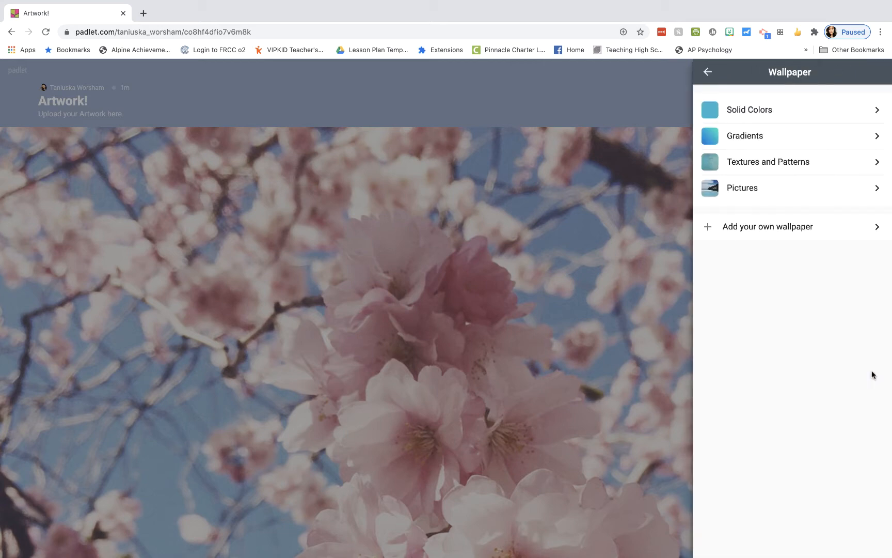
pyautogui.click(831, 192)
pyautogui.scroll(-3, 796, 304)
pyautogui.scroll(-15, 796, 303)
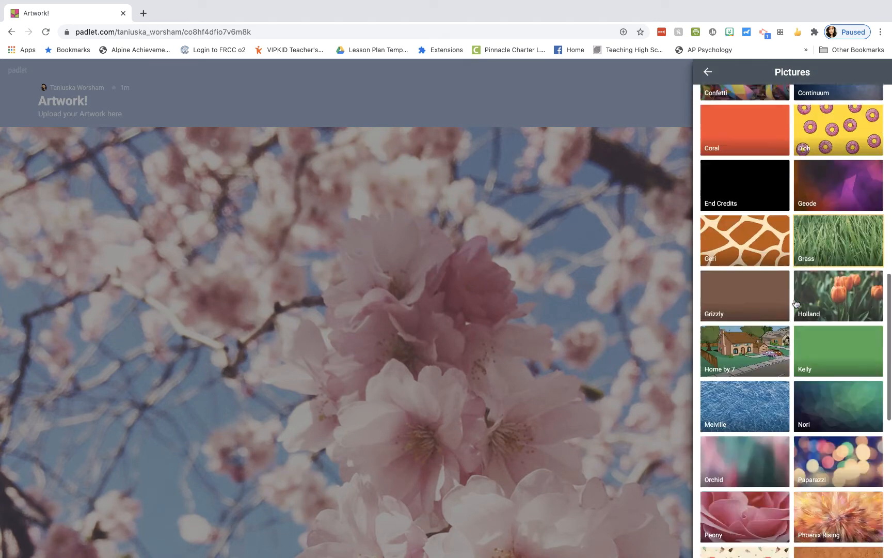
pyautogui.scroll(13, 796, 304)
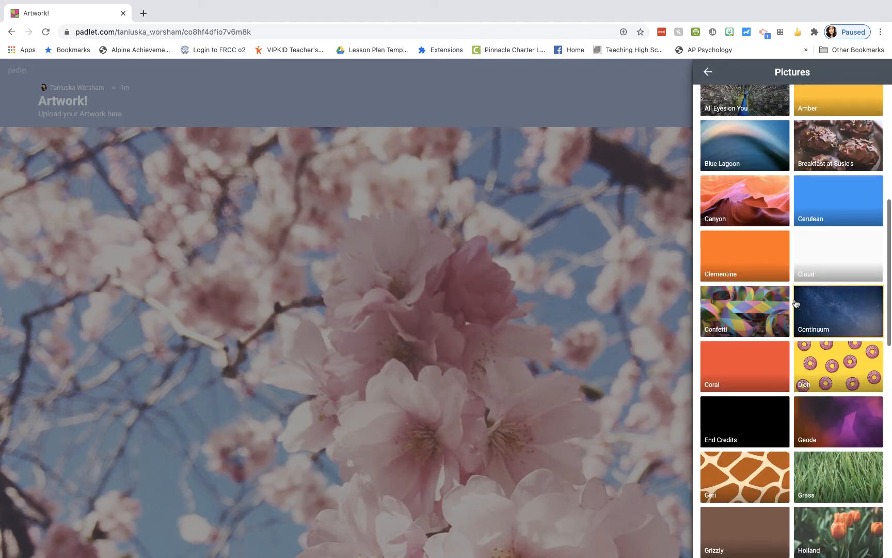
pyautogui.scroll(2, 796, 304)
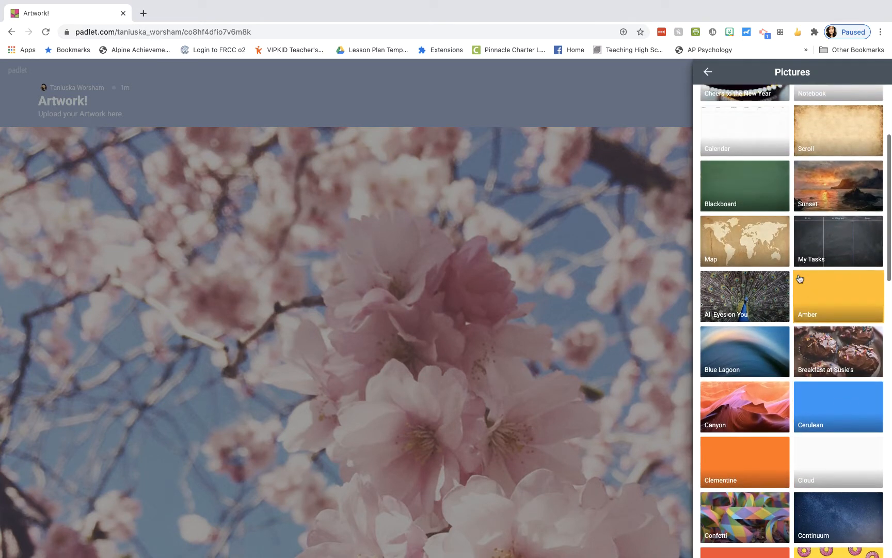
pyautogui.click(766, 175)
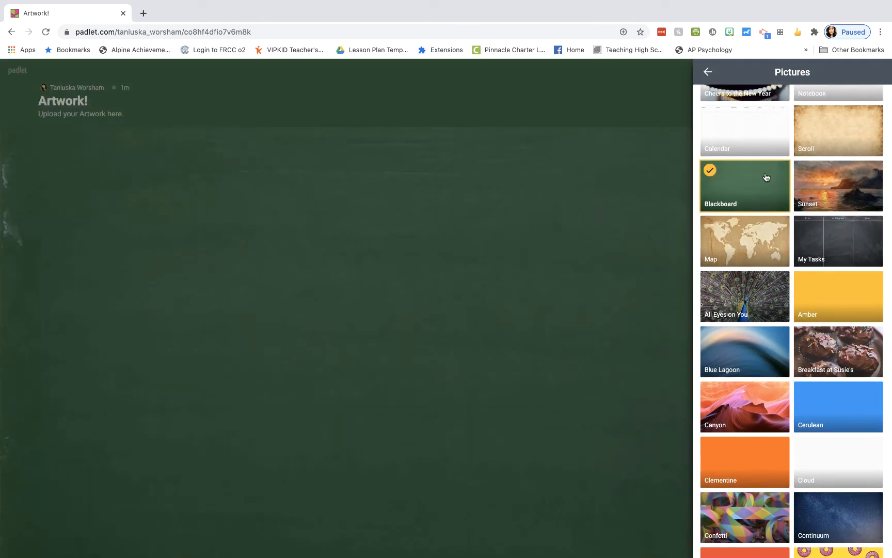
pyautogui.click(708, 72)
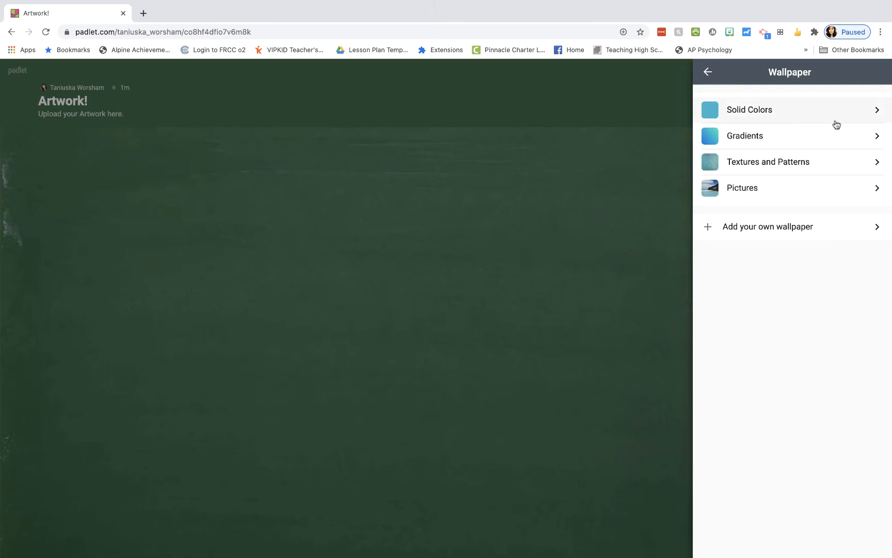
pyautogui.click(875, 111)
pyautogui.click(755, 124)
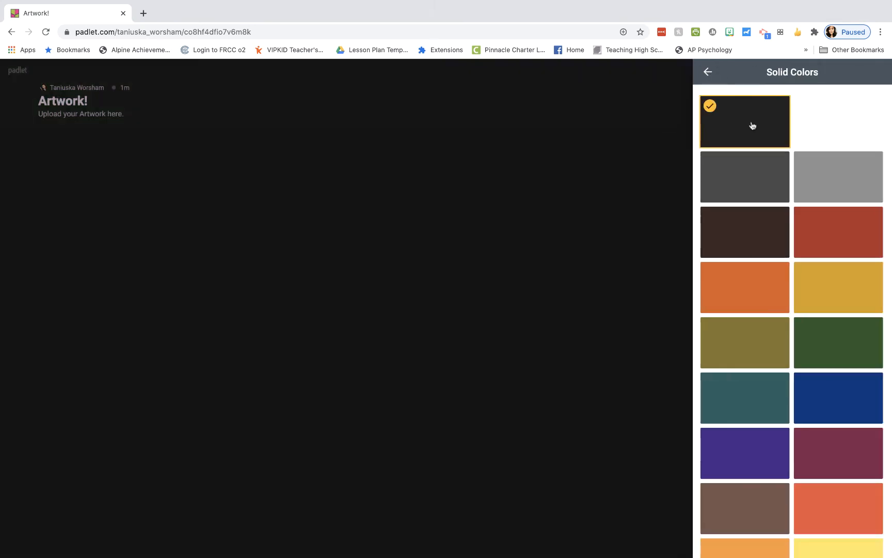
pyautogui.click(743, 155)
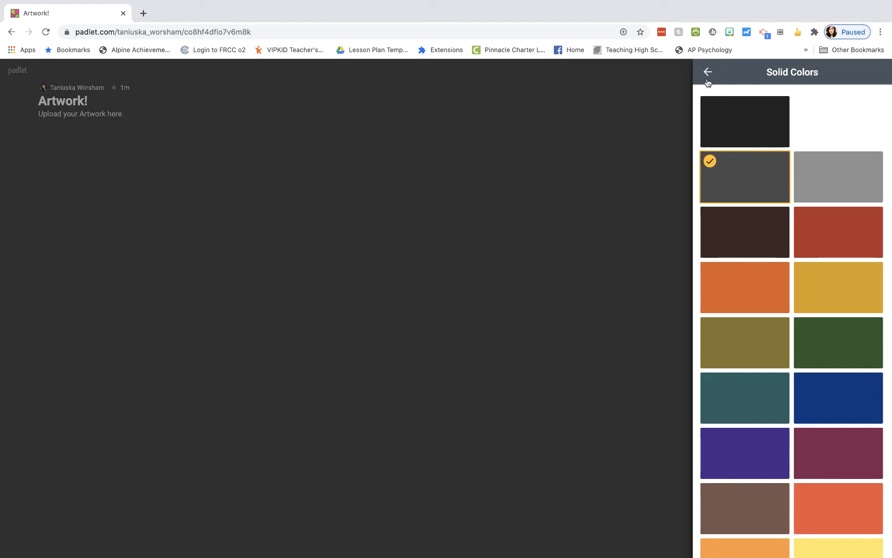
pyautogui.click(708, 72)
# Preview several gradient and pattern wallpapers, then settle on the Corkboard texture
pyautogui.click(788, 144)
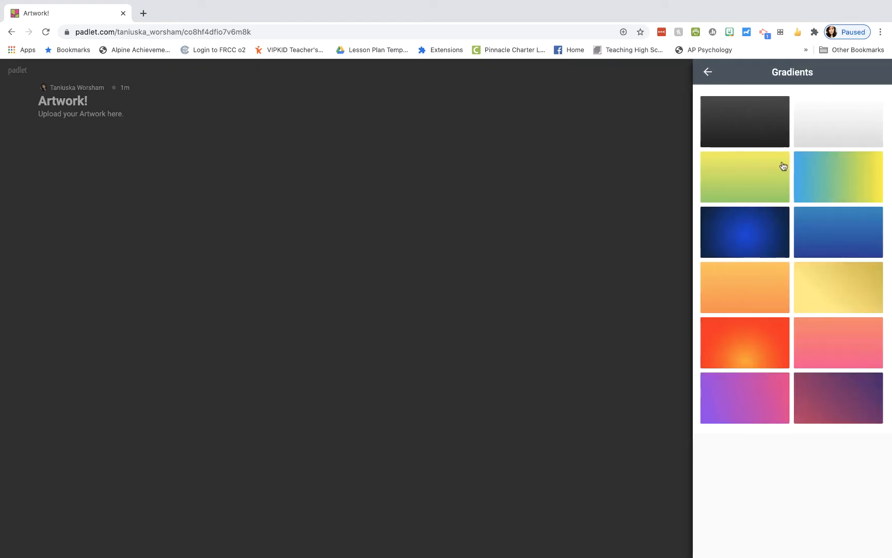
pyautogui.click(841, 183)
pyautogui.click(766, 225)
pyautogui.click(836, 239)
pyautogui.click(839, 294)
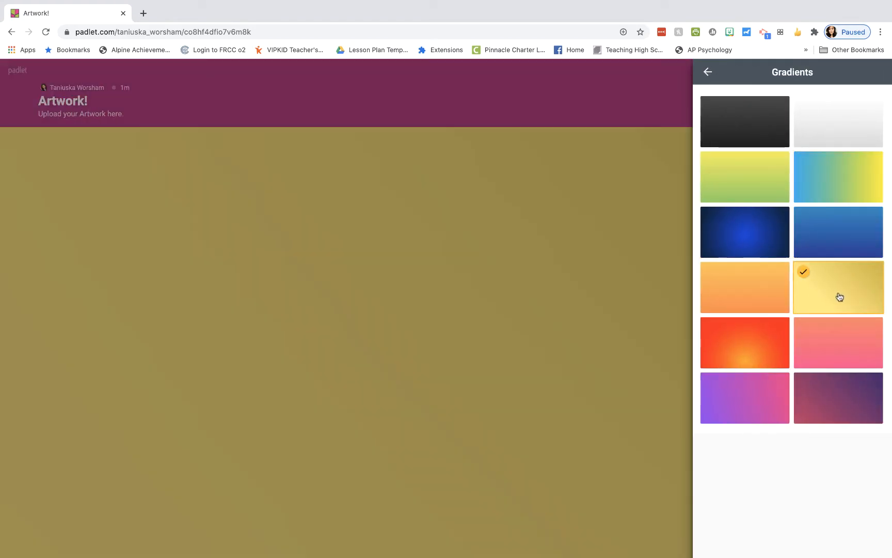
pyautogui.click(767, 304)
pyautogui.click(708, 73)
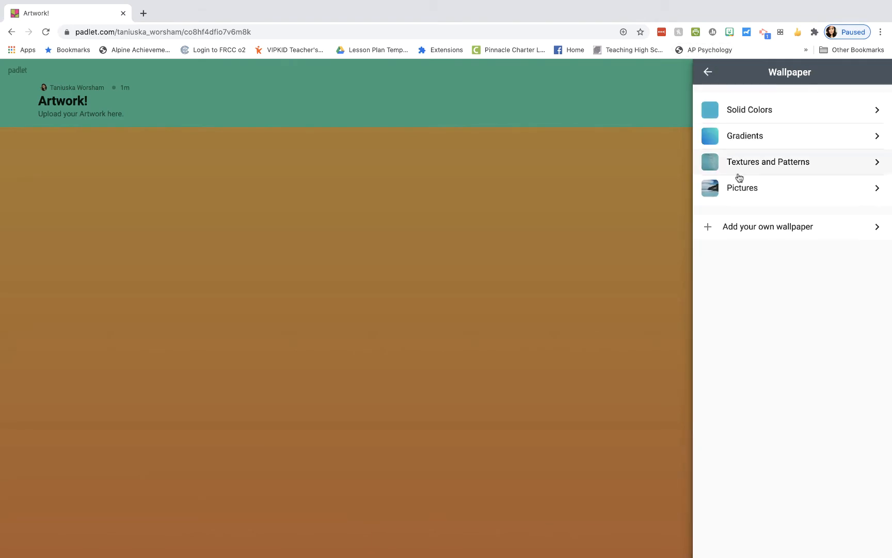
pyautogui.click(745, 164)
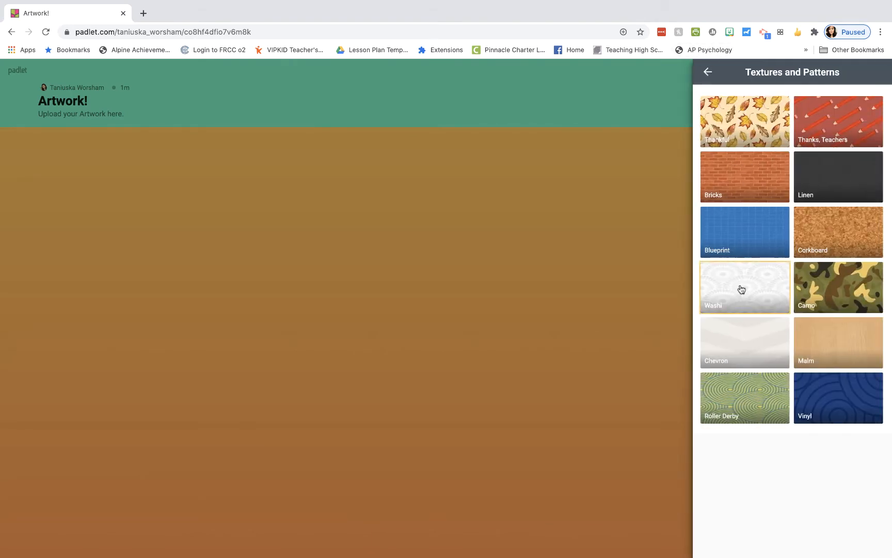
pyautogui.click(750, 127)
pyautogui.click(838, 124)
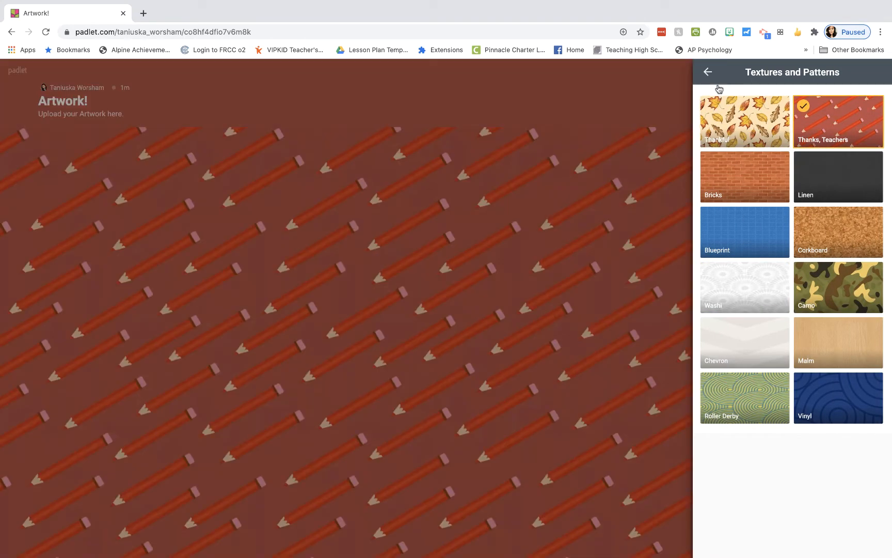
pyautogui.click(825, 253)
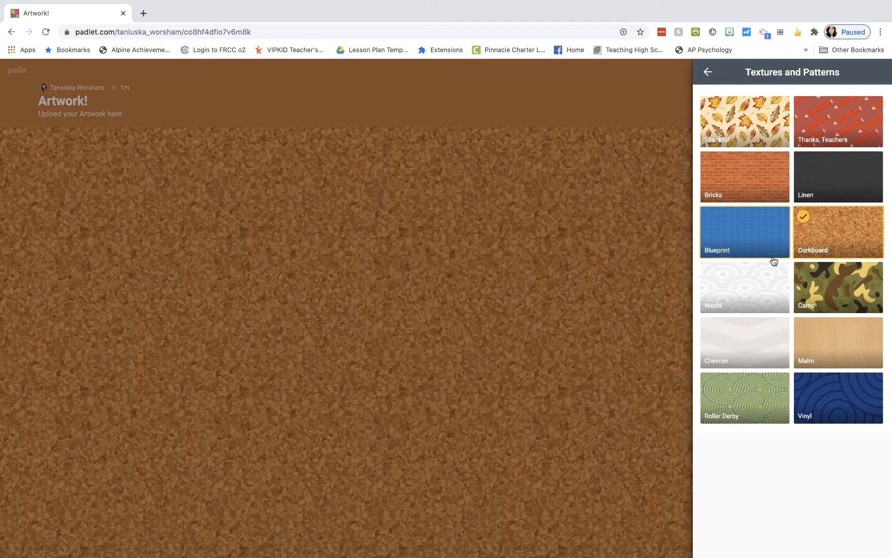
pyautogui.click(709, 72)
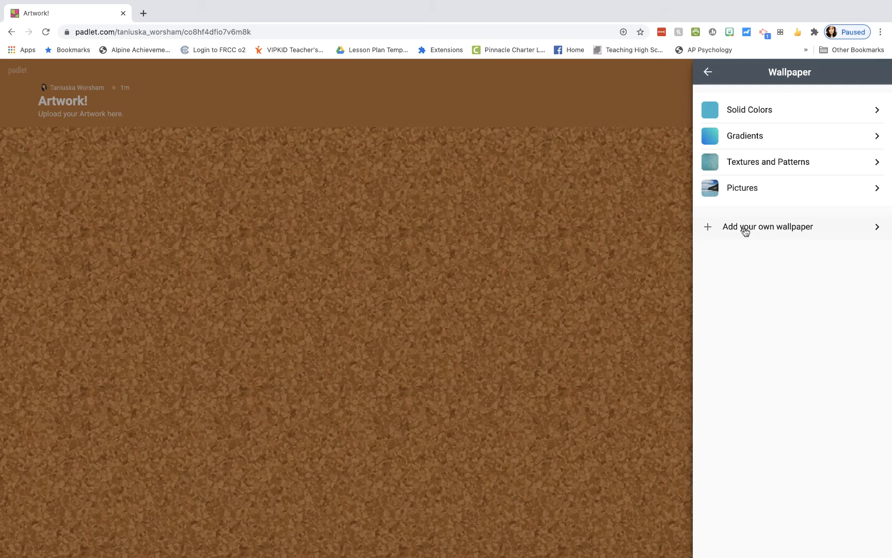
pyautogui.click(712, 81)
# Switch the board to the dark color scheme and dismiss the warning
pyautogui.scroll(-3, 772, 243)
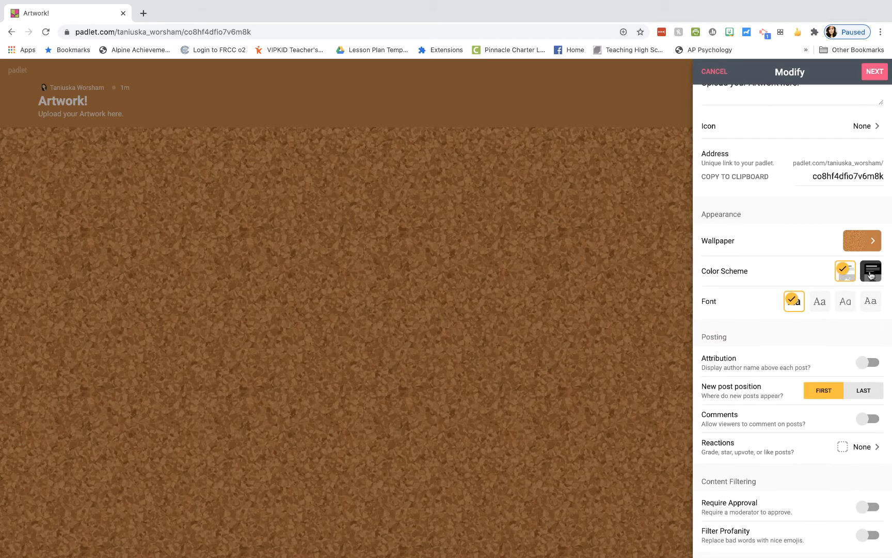
pyautogui.click(870, 273)
pyautogui.click(845, 275)
pyautogui.click(870, 278)
pyautogui.click(449, 211)
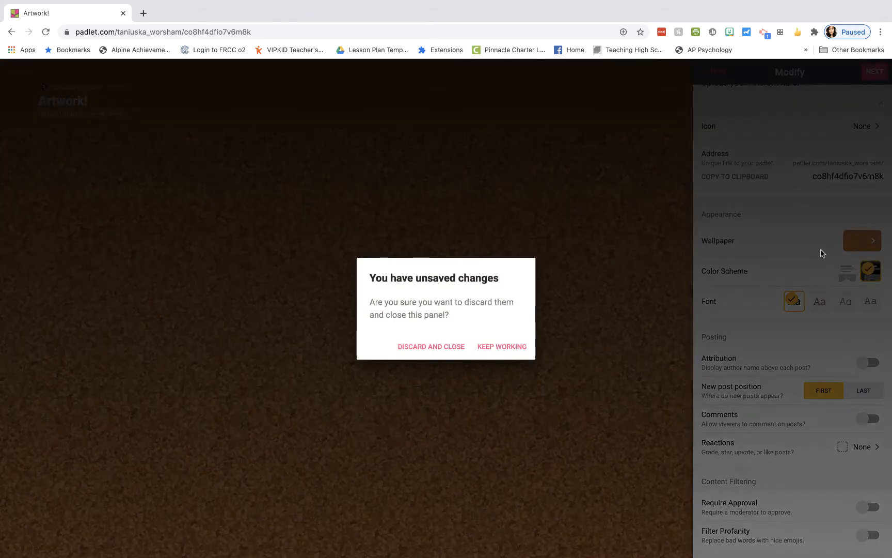
pyautogui.click(505, 351)
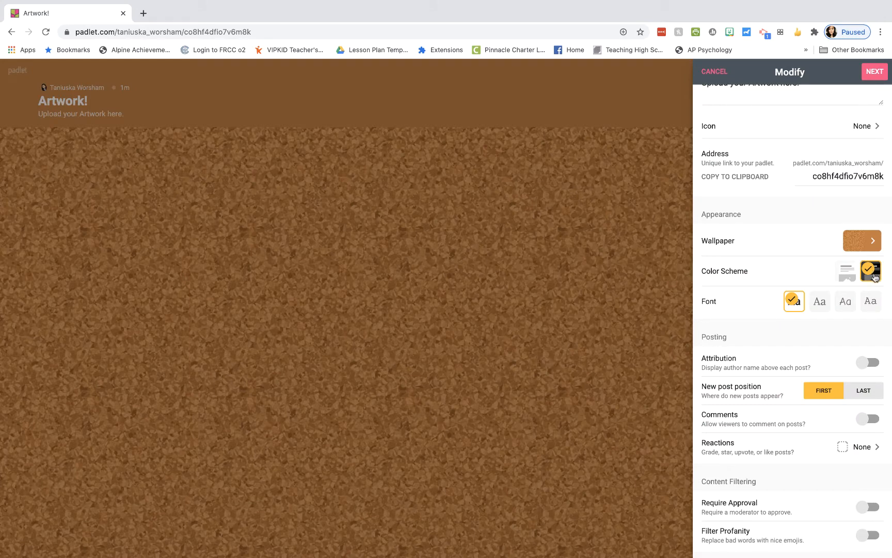
# Return to the light color scheme and pick the second, serif font after comparing options
pyautogui.click(845, 275)
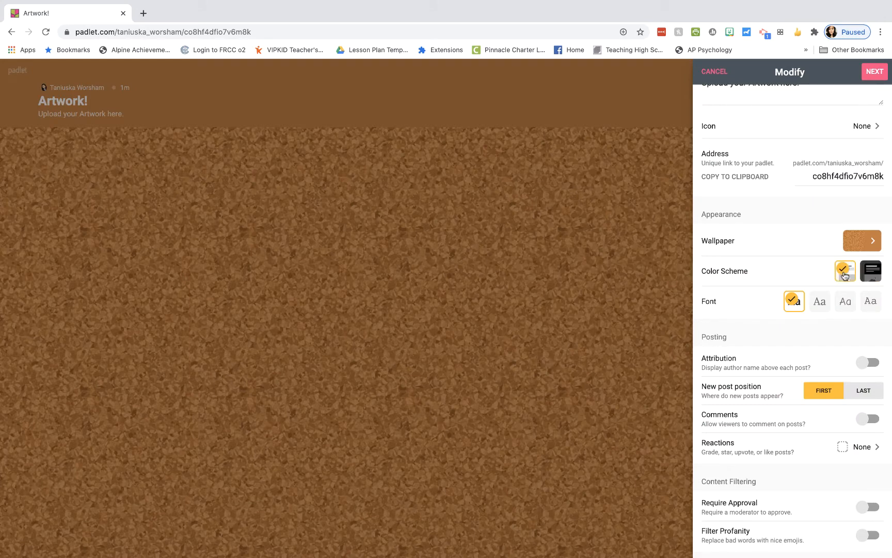
pyautogui.click(819, 306)
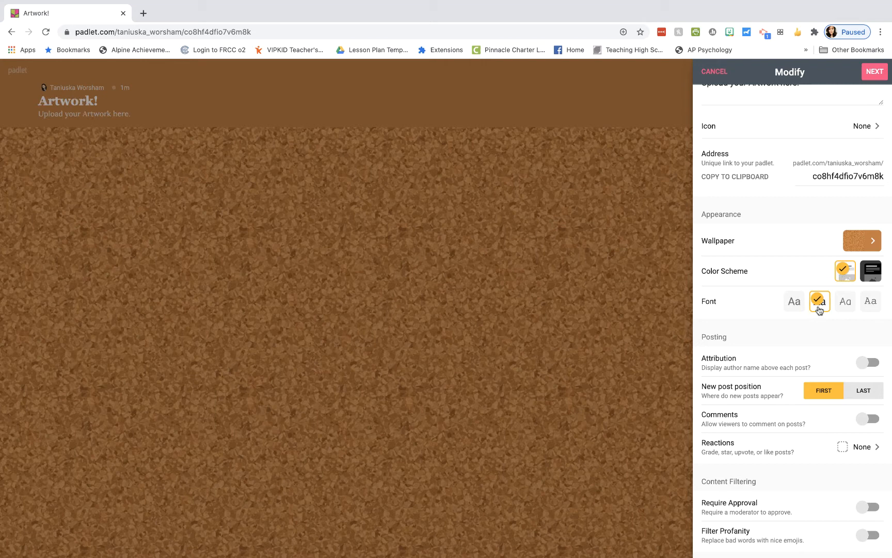
pyautogui.click(847, 307)
pyautogui.click(868, 306)
pyautogui.click(846, 305)
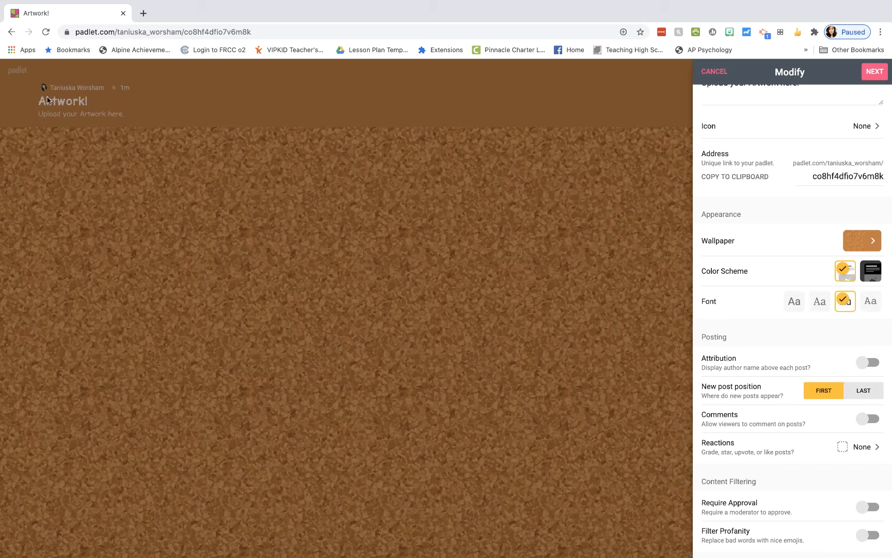
pyautogui.click(817, 302)
pyautogui.click(793, 301)
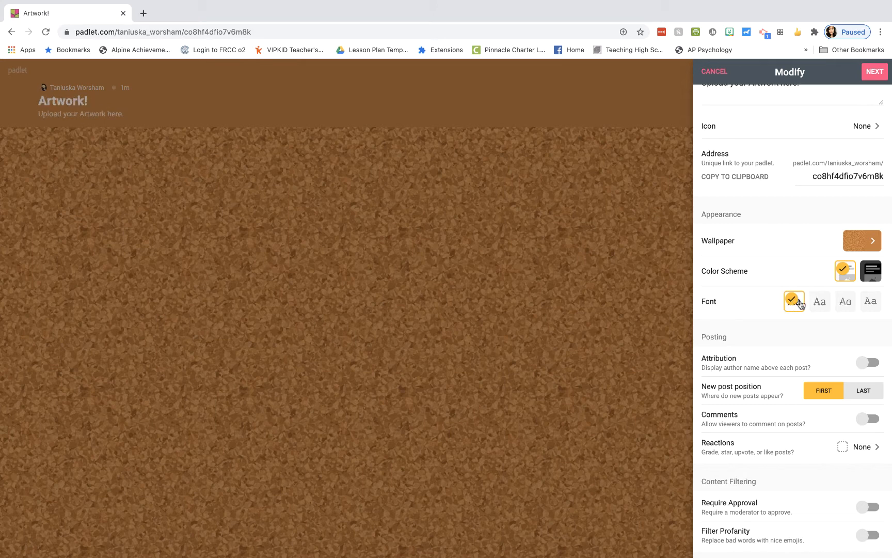
pyautogui.click(818, 306)
pyautogui.click(843, 308)
pyautogui.click(817, 307)
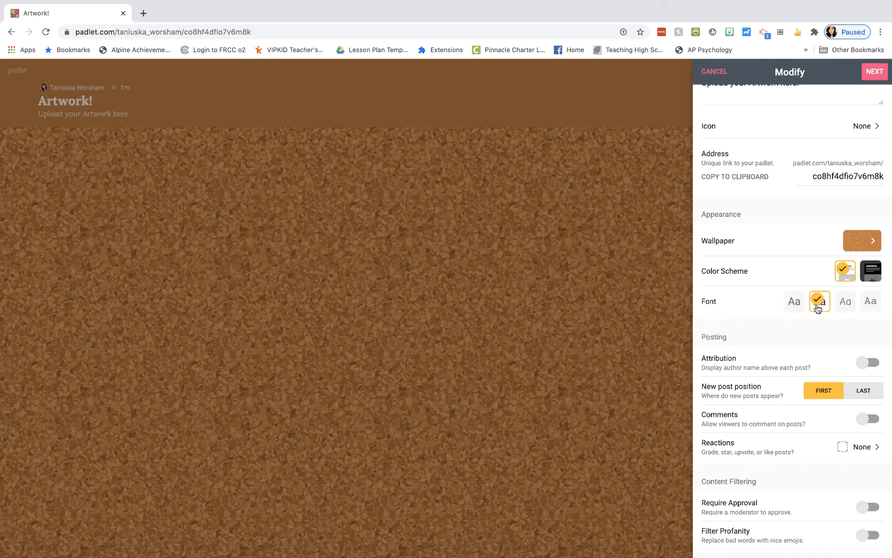
pyautogui.scroll(-2, 803, 369)
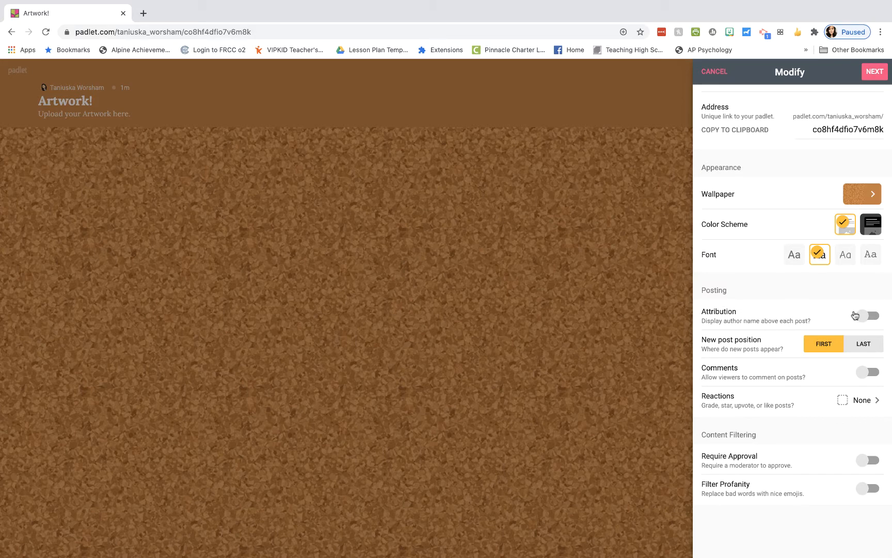
# Turn on Attribution, set new post position to LAST, and enable Comments
pyautogui.click(860, 315)
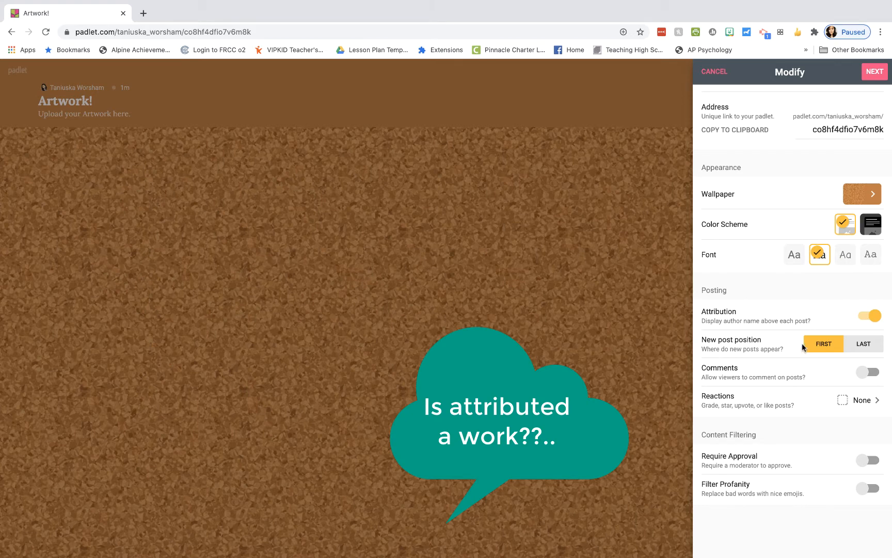
pyautogui.click(866, 345)
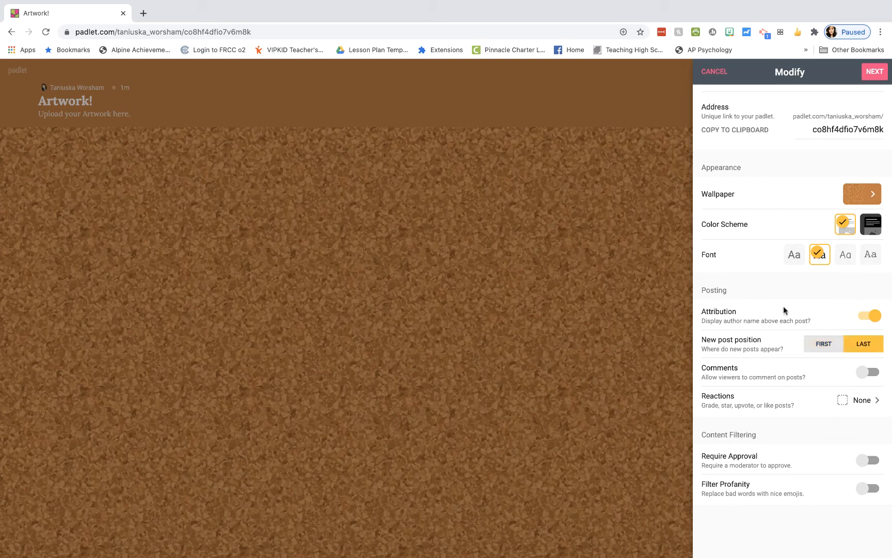
pyautogui.click(867, 379)
pyautogui.click(877, 407)
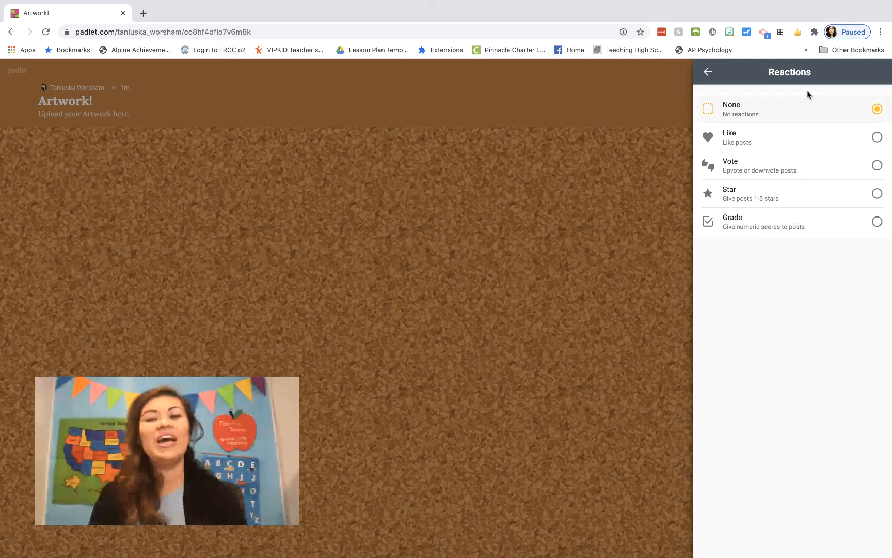
pyautogui.click(708, 72)
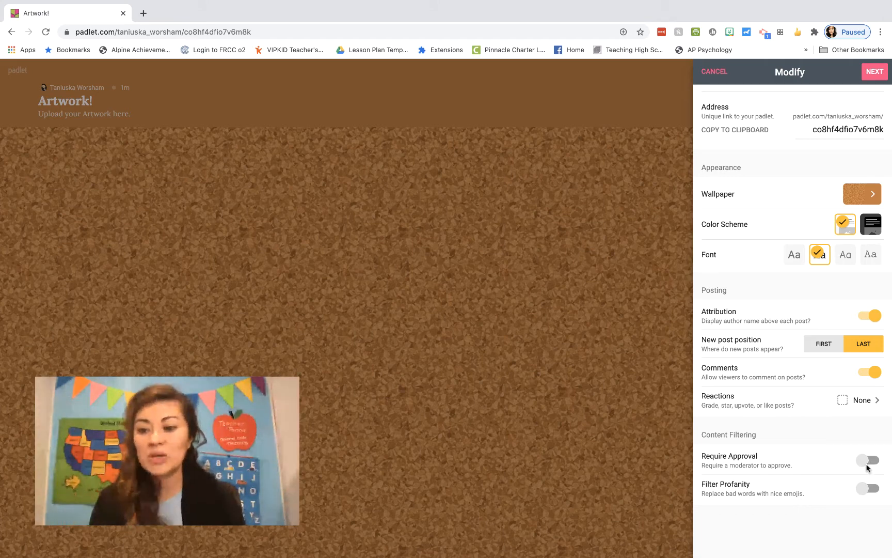
# Turn on Require Approval and Filter Profanity, then finish settings and start posting
pyautogui.click(866, 465)
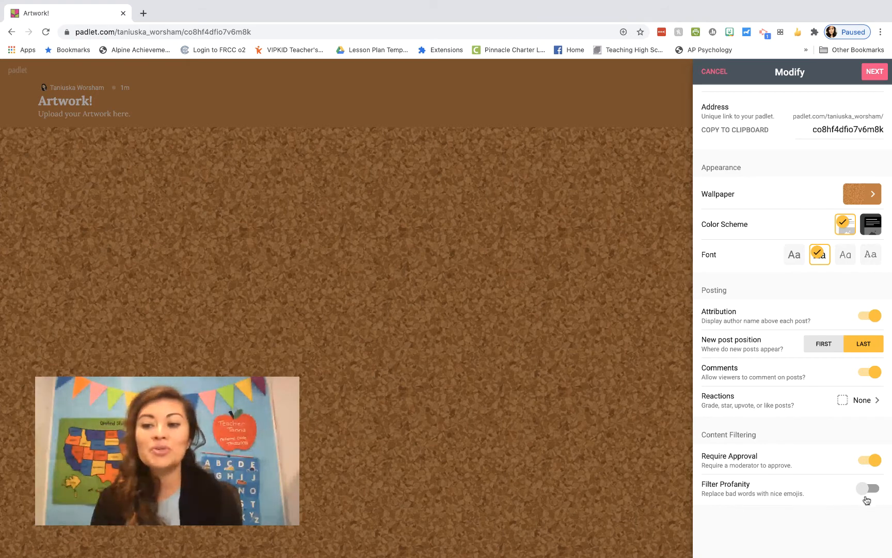
pyautogui.click(861, 488)
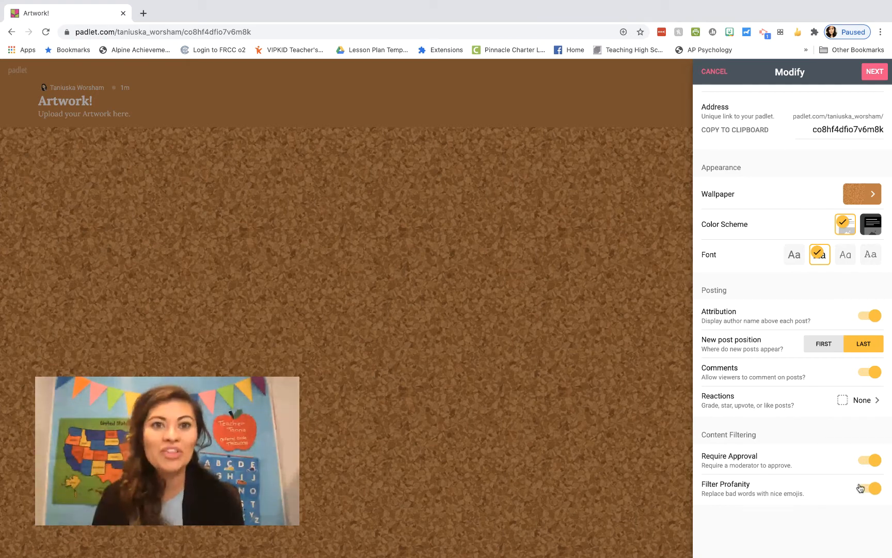
pyautogui.click(874, 72)
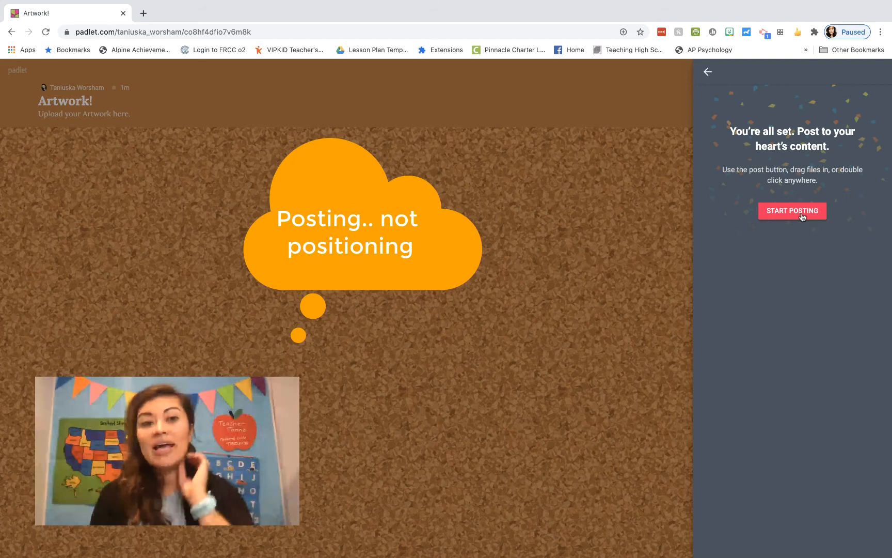
pyautogui.click(802, 212)
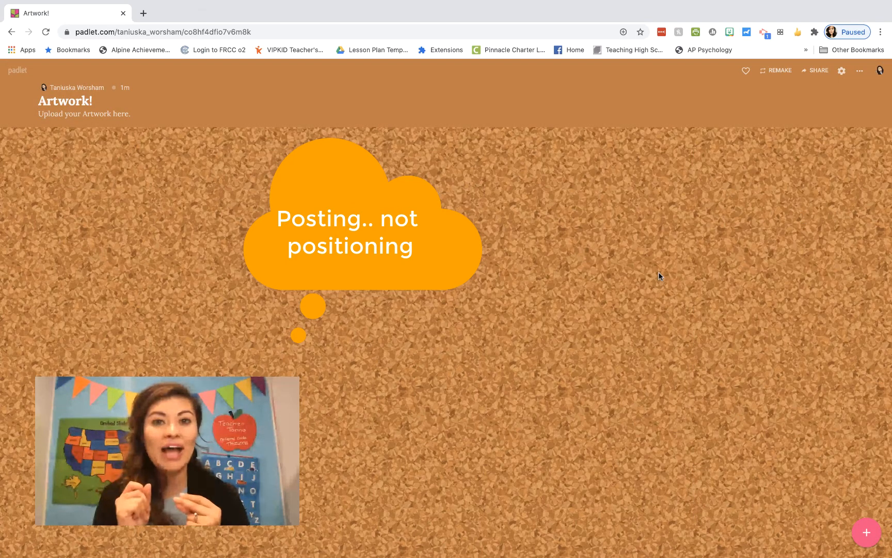
pyautogui.click(872, 541)
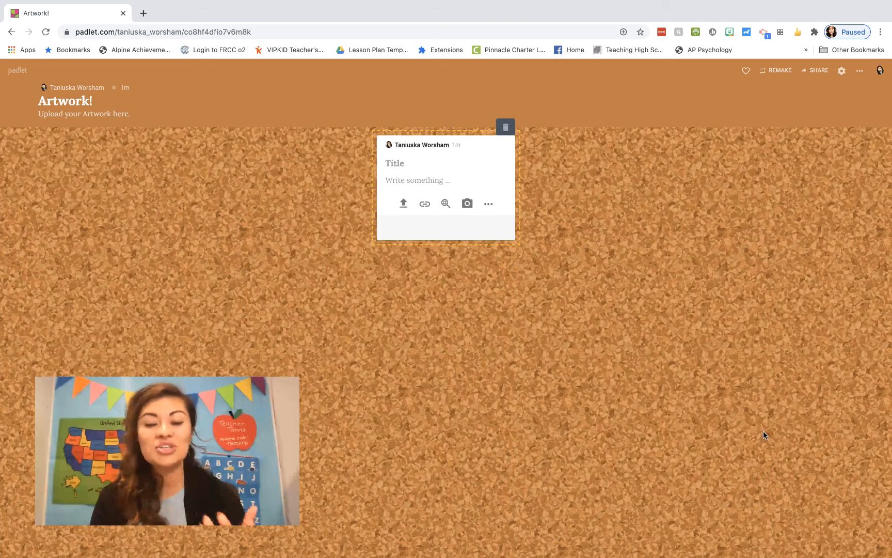
pyautogui.click(576, 354)
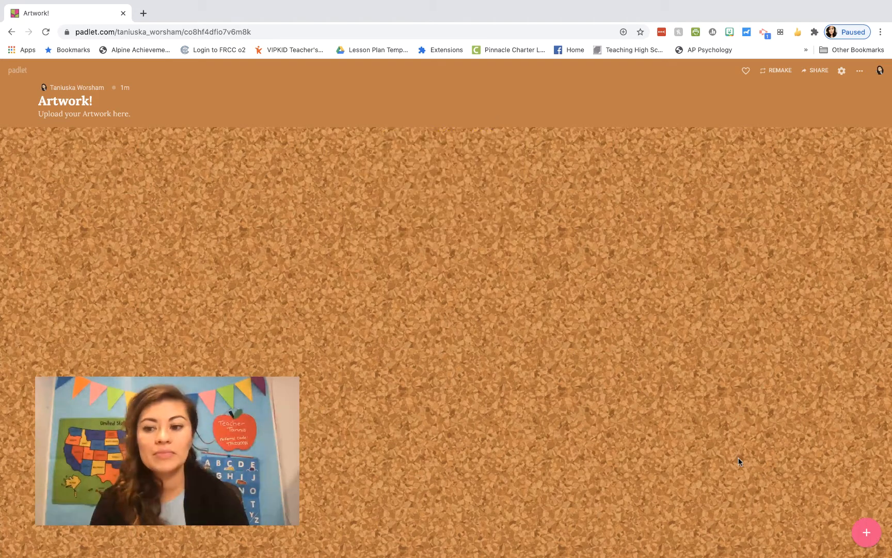
pyautogui.click(874, 535)
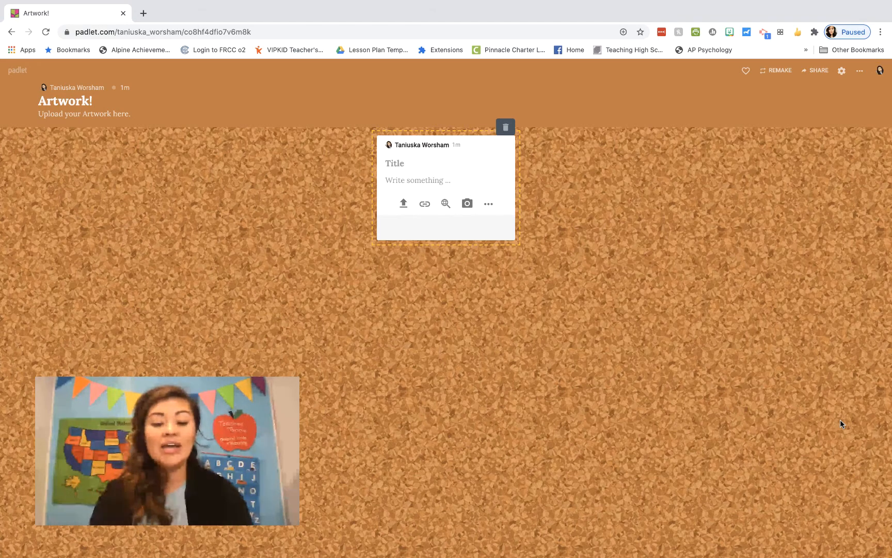
# Write the template post 'Your Name (first, last)' with body 'List artist name (attribution work below)', then open Files upload
pyautogui.write('Your Name')
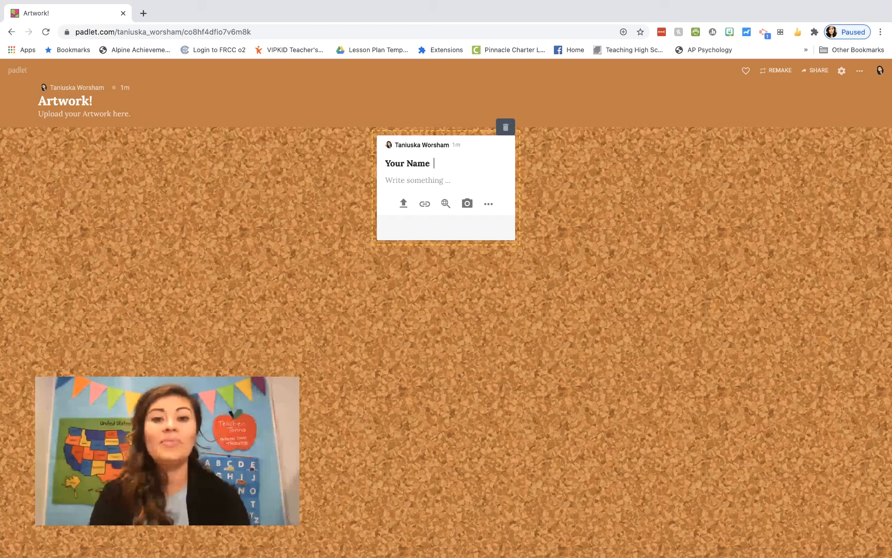
pyautogui.write('  (first,')
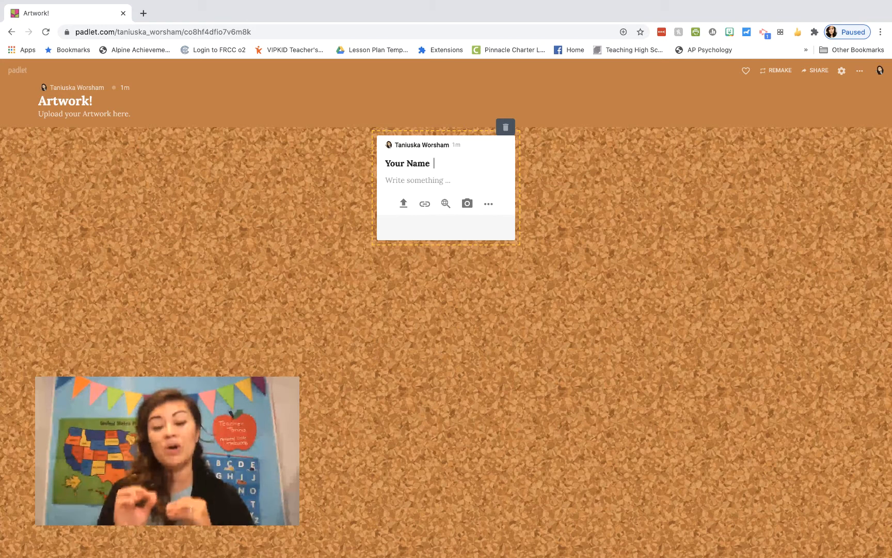
pyautogui.write(' last')
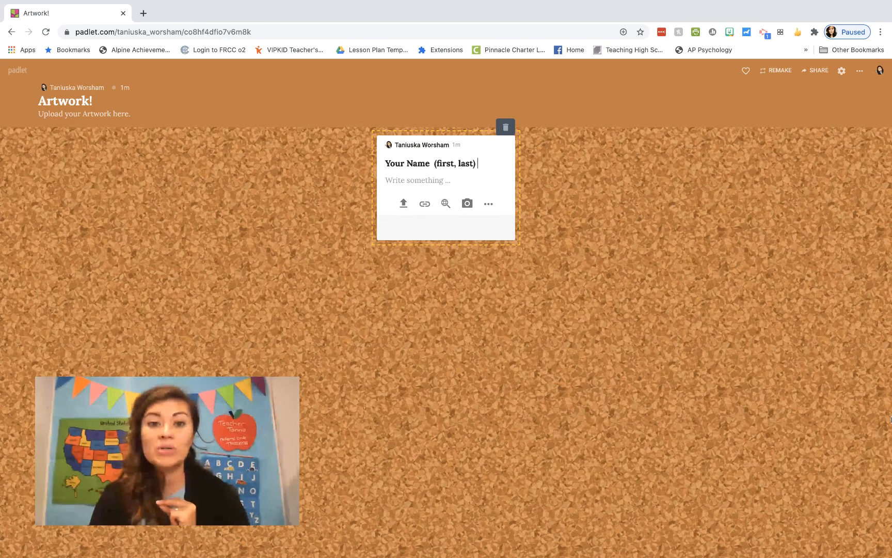
pyautogui.click(438, 182)
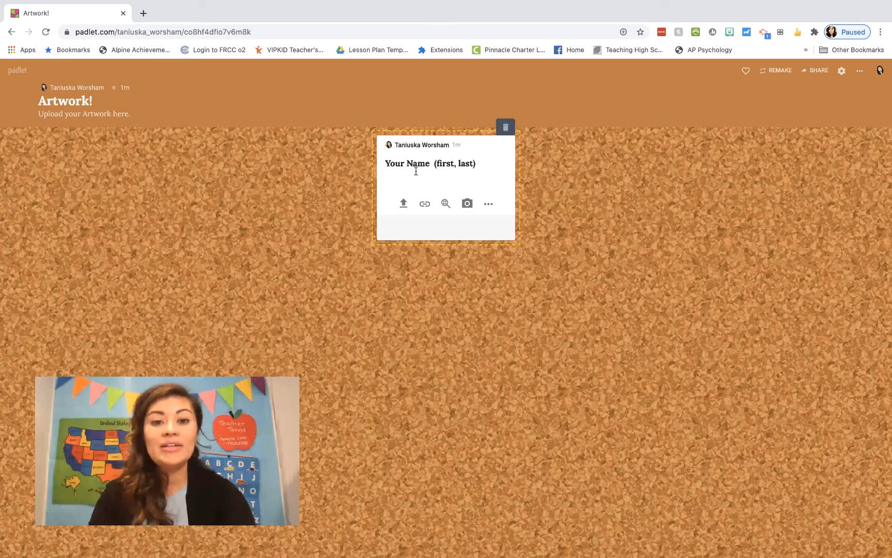
pyautogui.write('List arti')
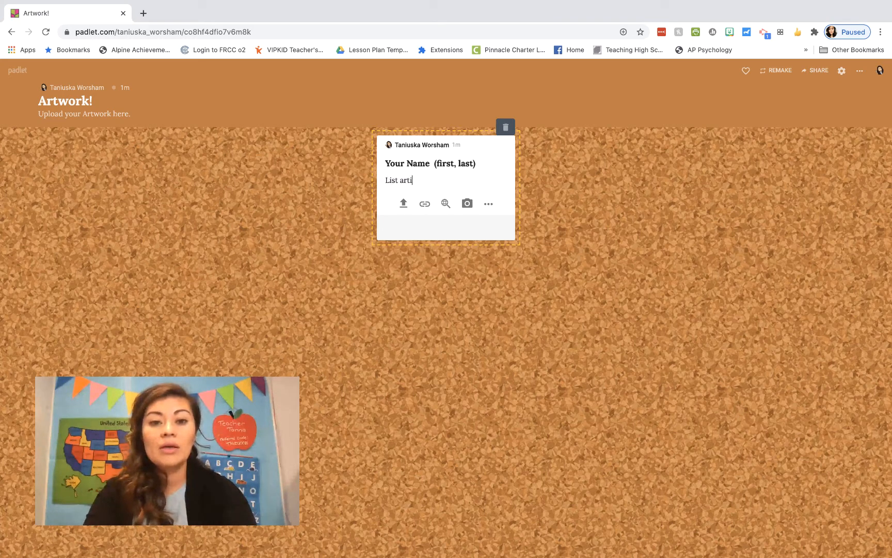
pyautogui.write('st name')
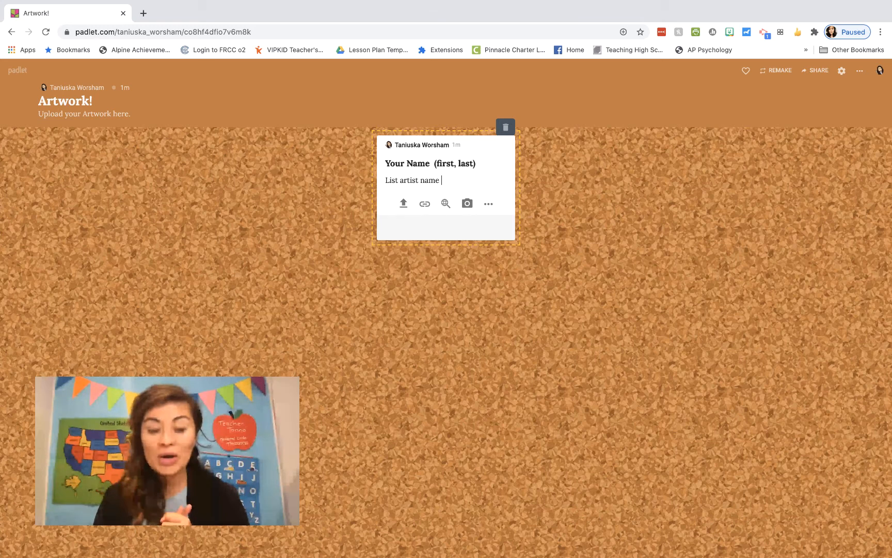
pyautogui.press('Return')
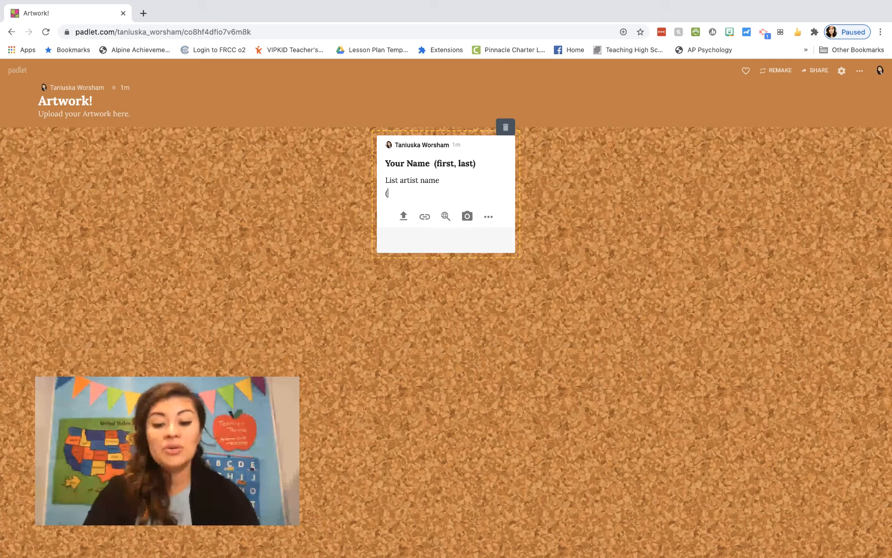
pyautogui.write('(upload picture')
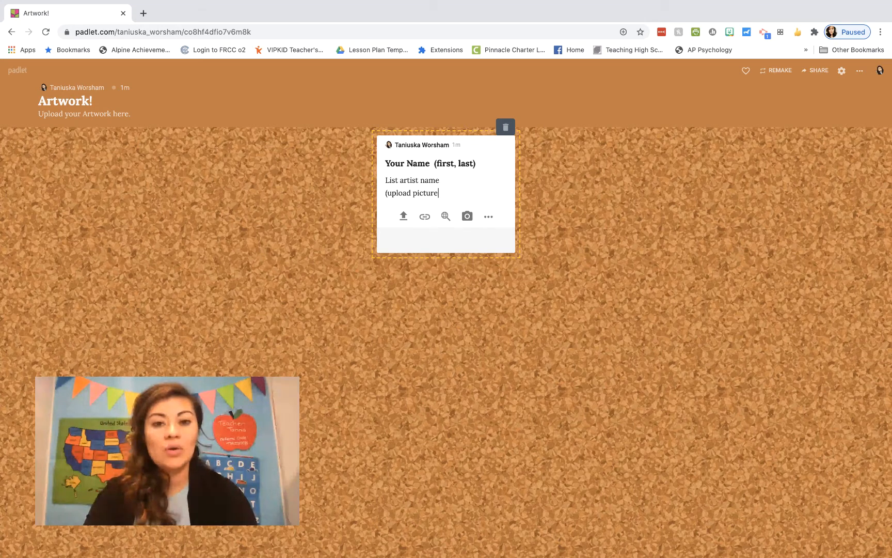
pyautogui.press('BackSpace')
pyautogui.press('BackSpace')
pyautogui.press('BackSpace')
pyautogui.press('BackSpace')
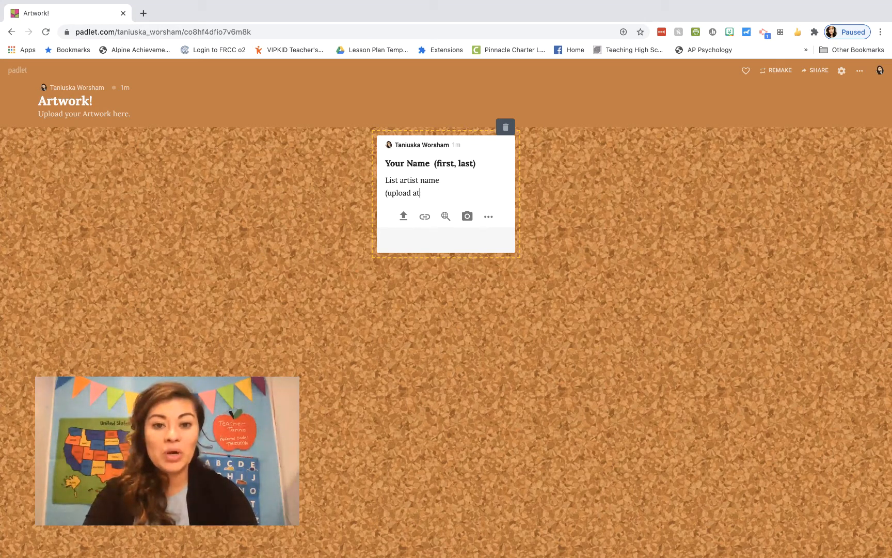
pyautogui.write('attribution work below)')
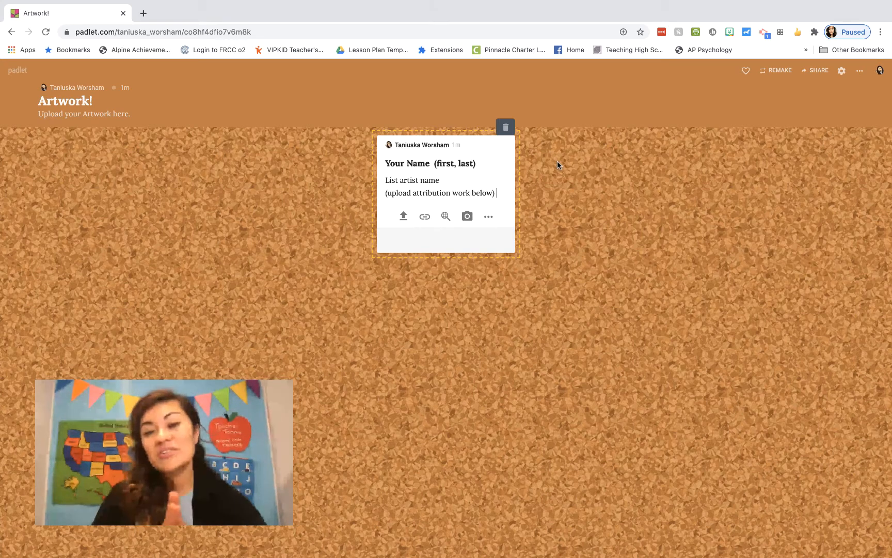
pyautogui.click(403, 216)
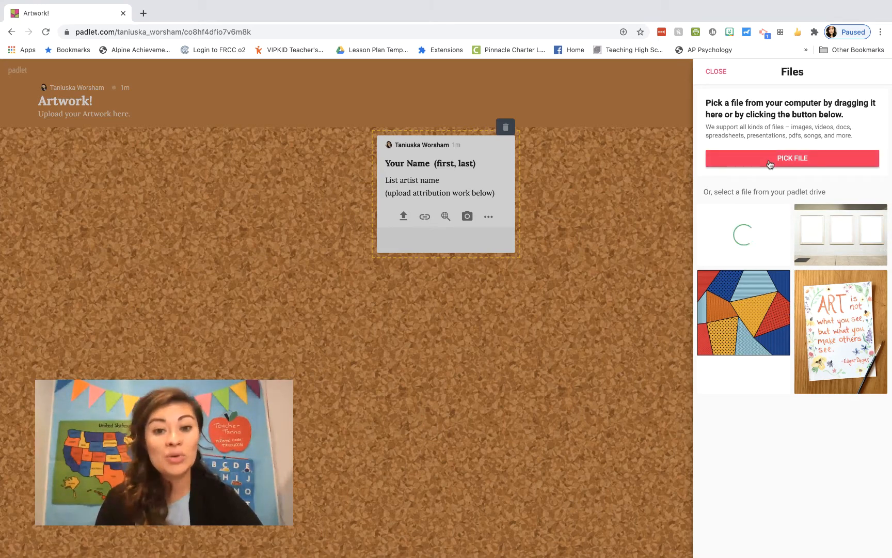
# Close the Files panel and preview the Link attachment box without adding a link
pyautogui.click(424, 219)
pyautogui.click(422, 220)
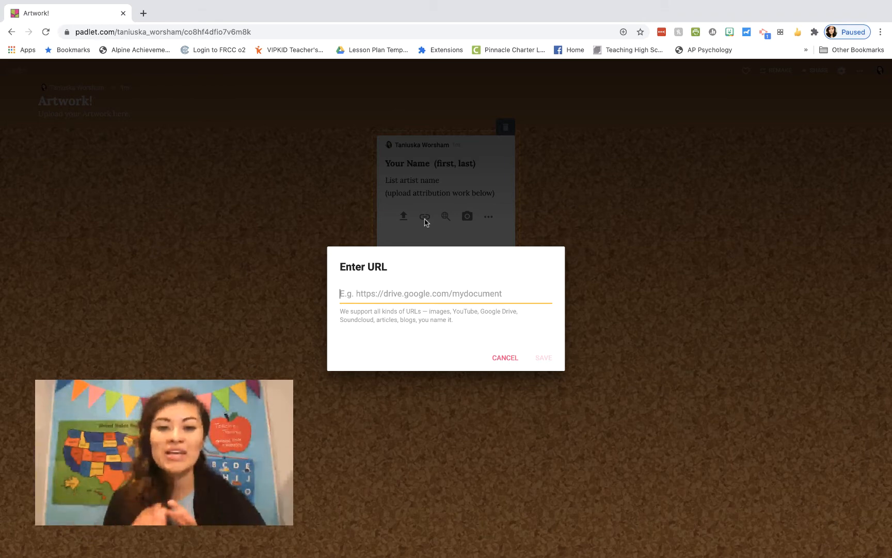
pyautogui.click(514, 361)
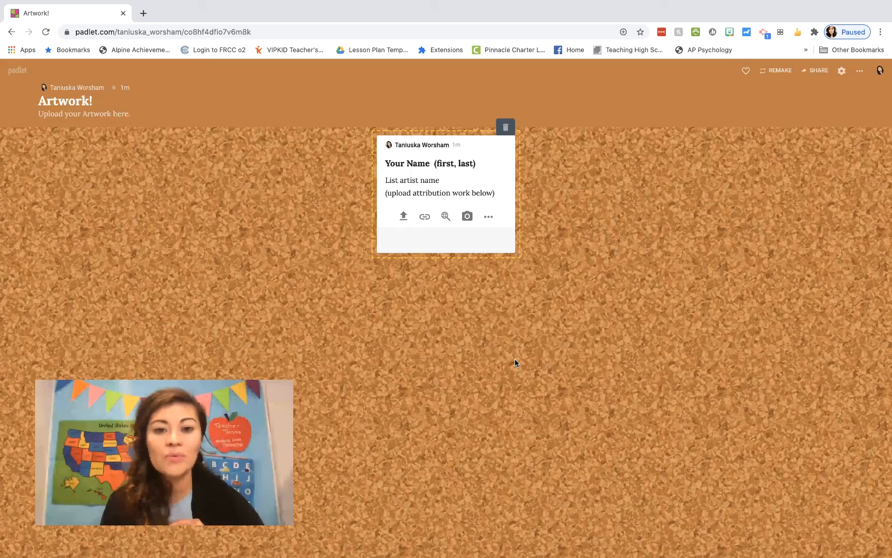
# Browse the image search results, then close them and open the photo booth
pyautogui.click(445, 216)
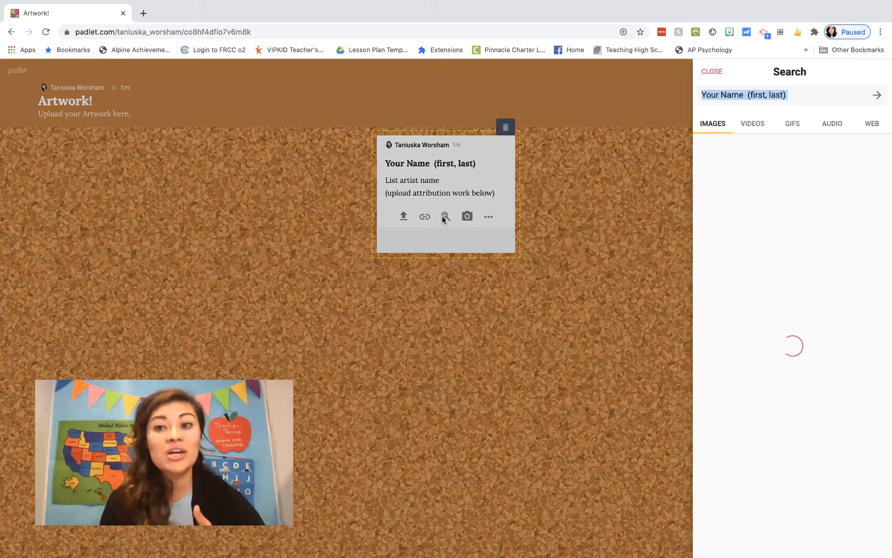
pyautogui.scroll(-4, 764, 279)
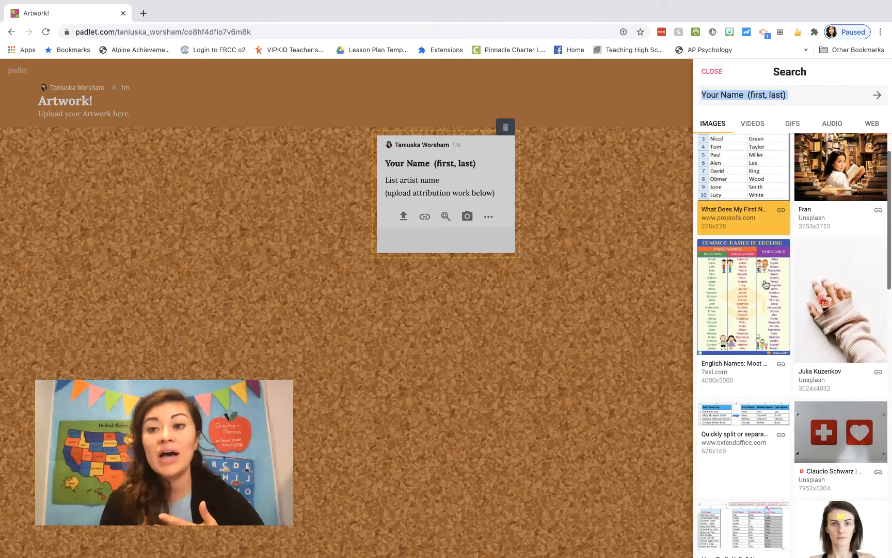
pyautogui.scroll(-2, 766, 284)
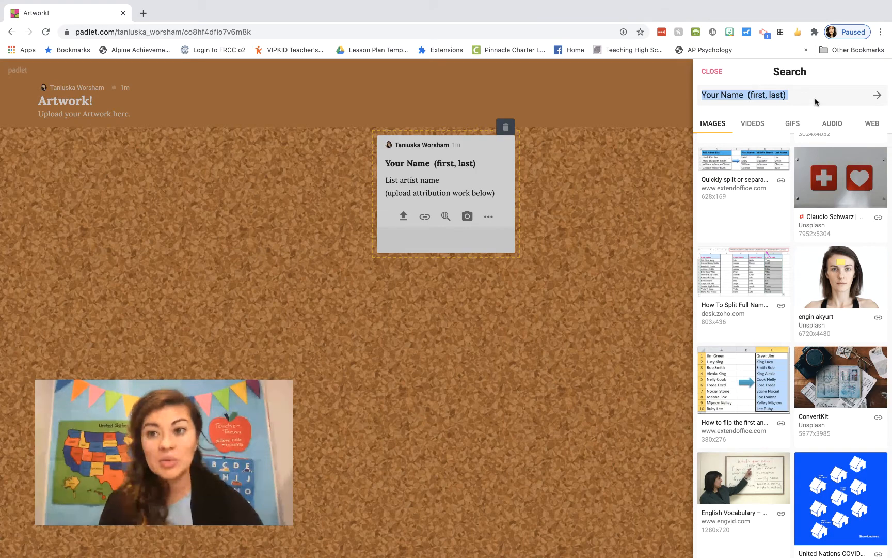
pyautogui.click(470, 217)
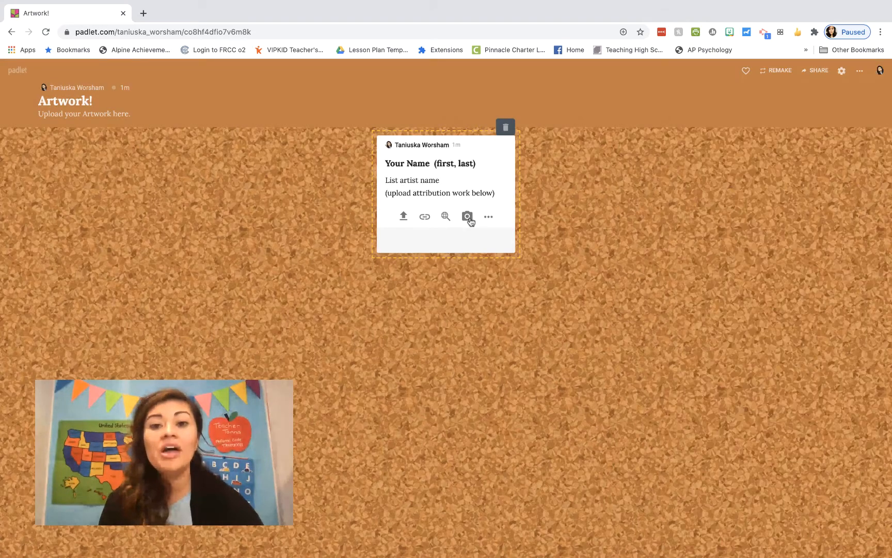
pyautogui.click(468, 217)
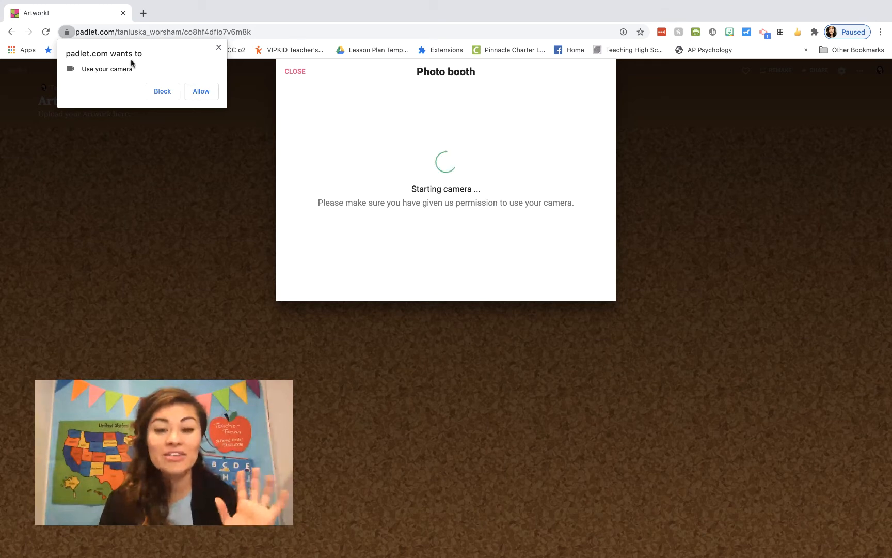
# Allow camera access, switch to the FaceTime HD Camera, and capture and save a photo
pyautogui.click(200, 92)
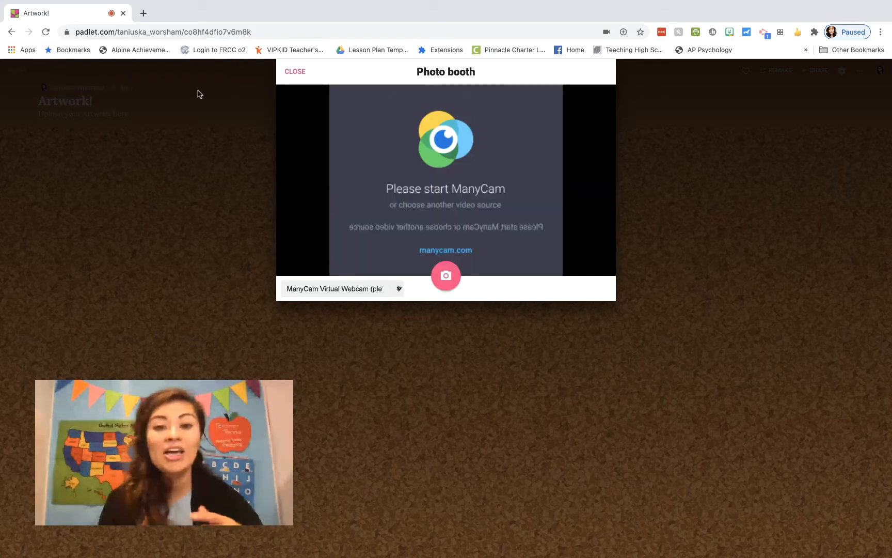
pyautogui.click(396, 287)
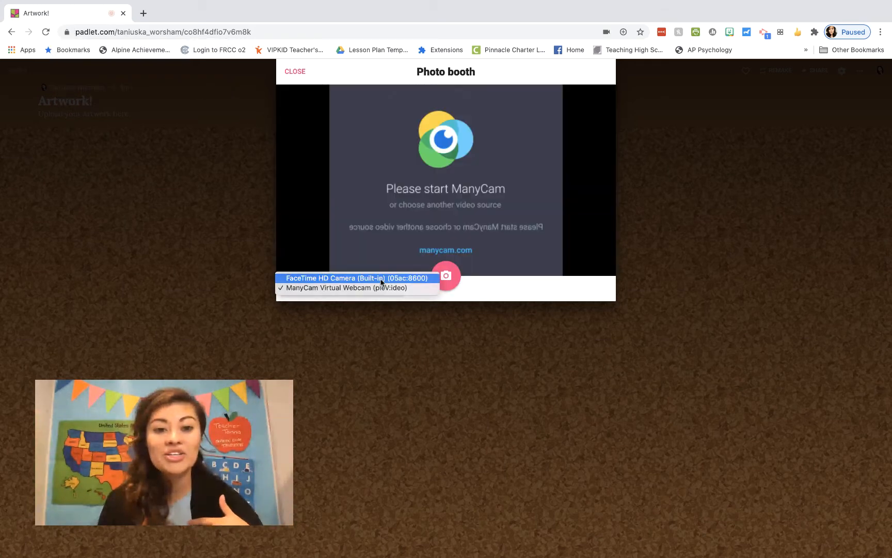
pyautogui.click(382, 281)
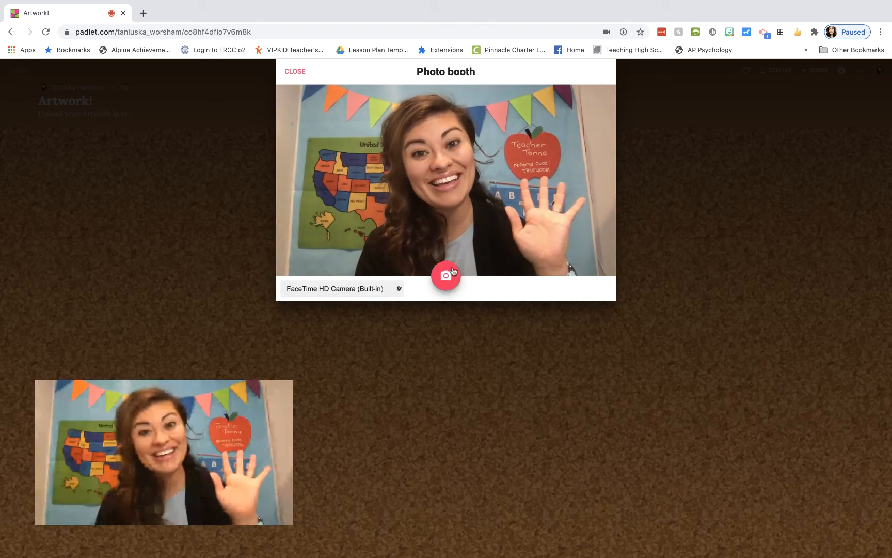
pyautogui.click(448, 271)
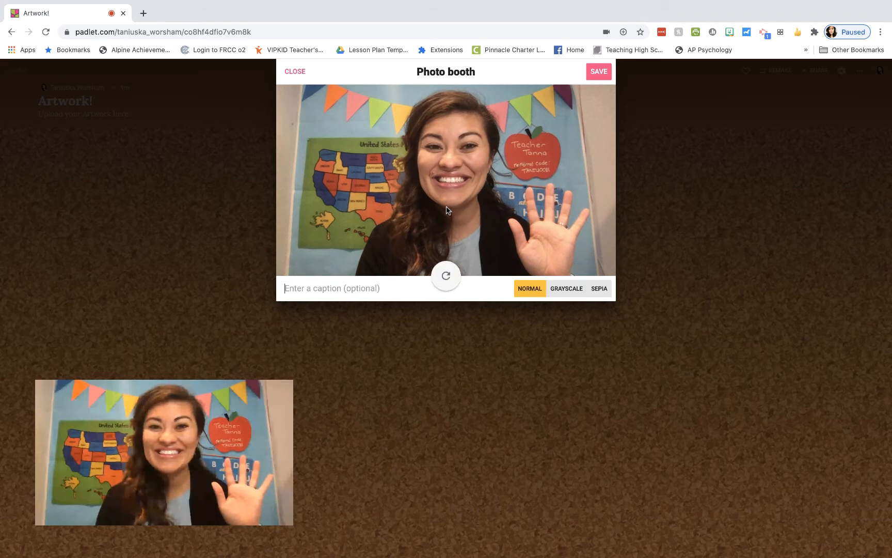
pyautogui.click(599, 73)
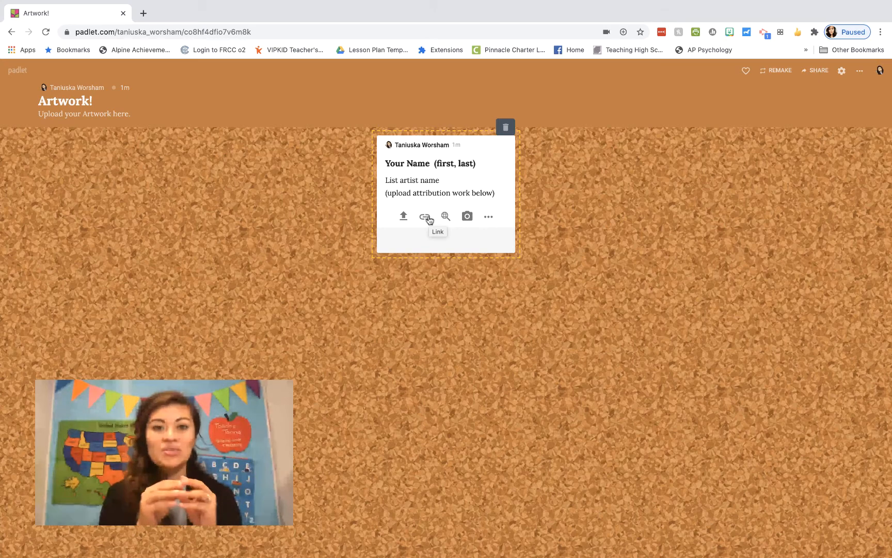
# Change fetch.png's Google Drive link sharing to Anyone with the link as Viewer
pyautogui.click(425, 217)
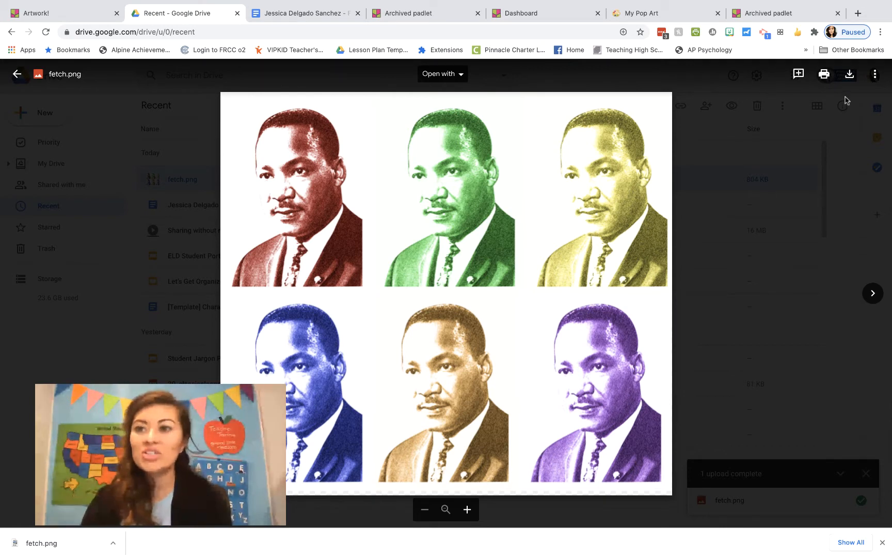
pyautogui.click(874, 75)
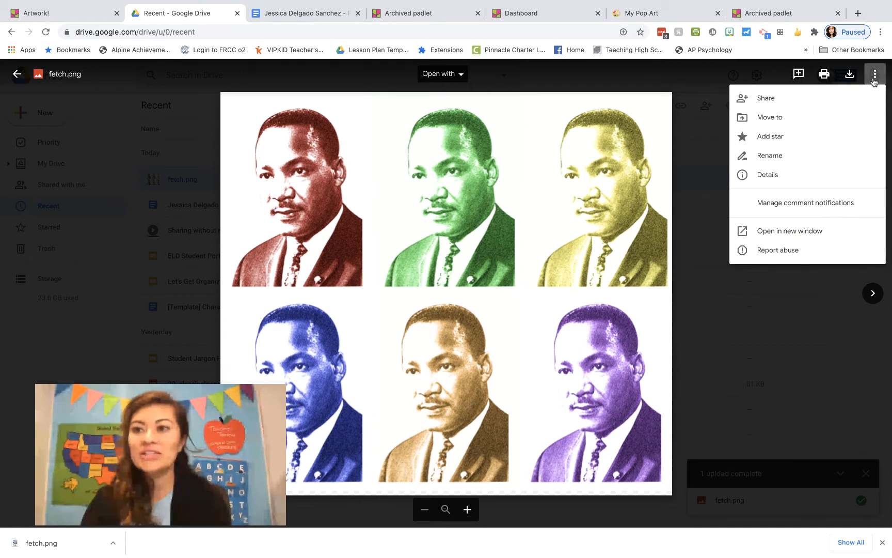
pyautogui.click(831, 103)
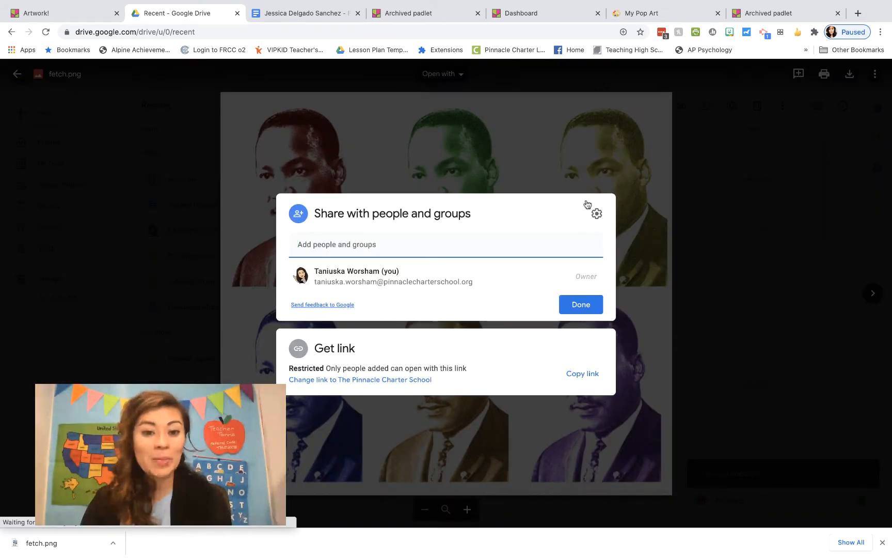
pyautogui.click(370, 380)
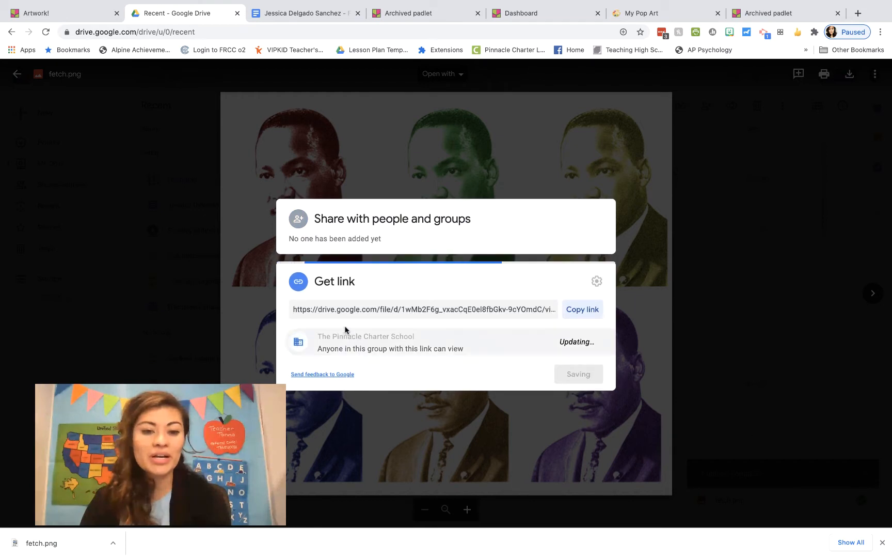
pyautogui.click(355, 321)
pyautogui.click(349, 414)
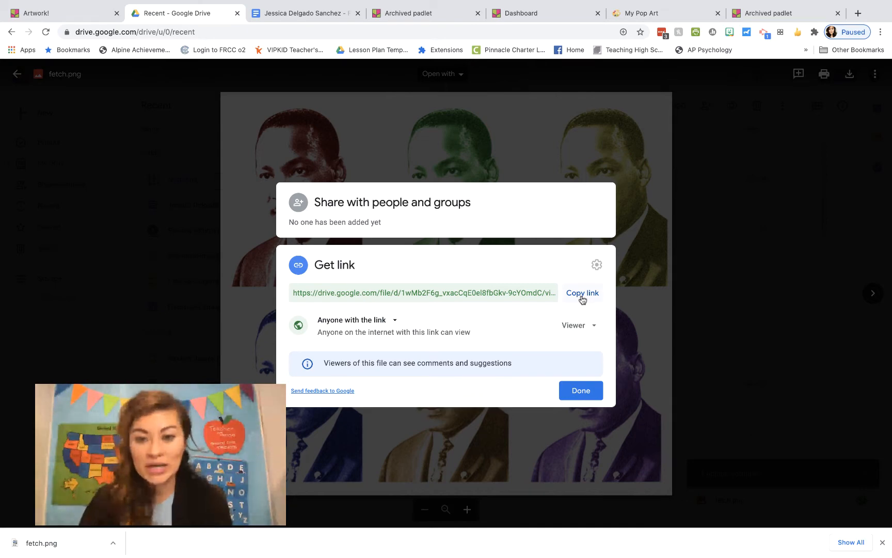
# Copy fetch.png's Drive link, paste it as the post's attachment URL, then save and publish
pyautogui.click(583, 298)
pyautogui.click(57, 13)
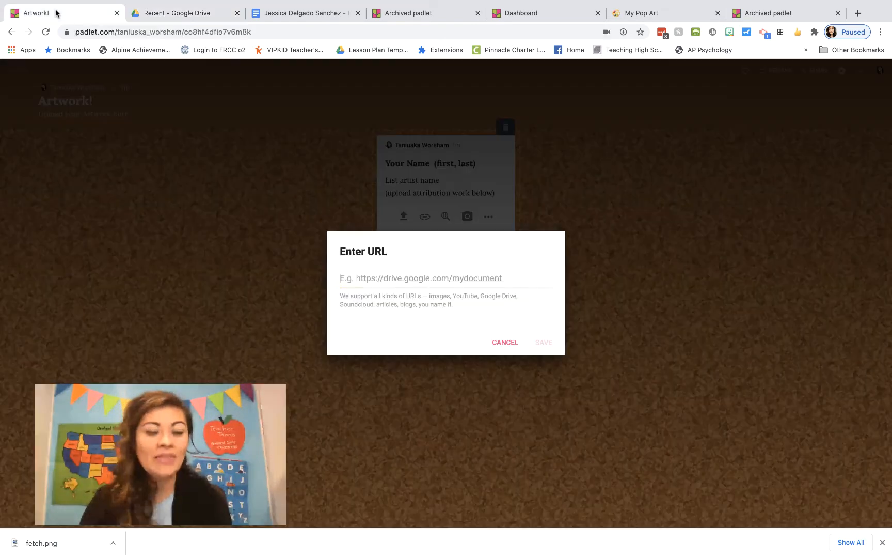
pyautogui.press('super+v')
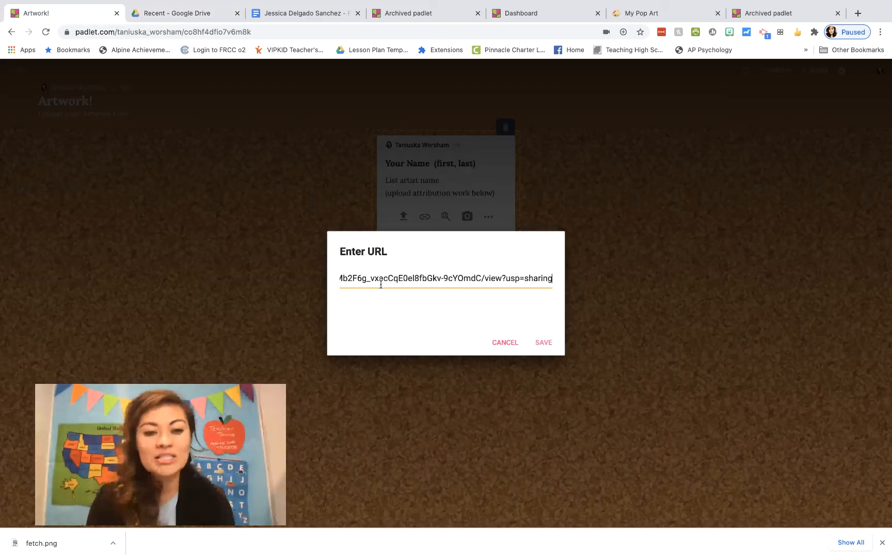
pyautogui.click(544, 343)
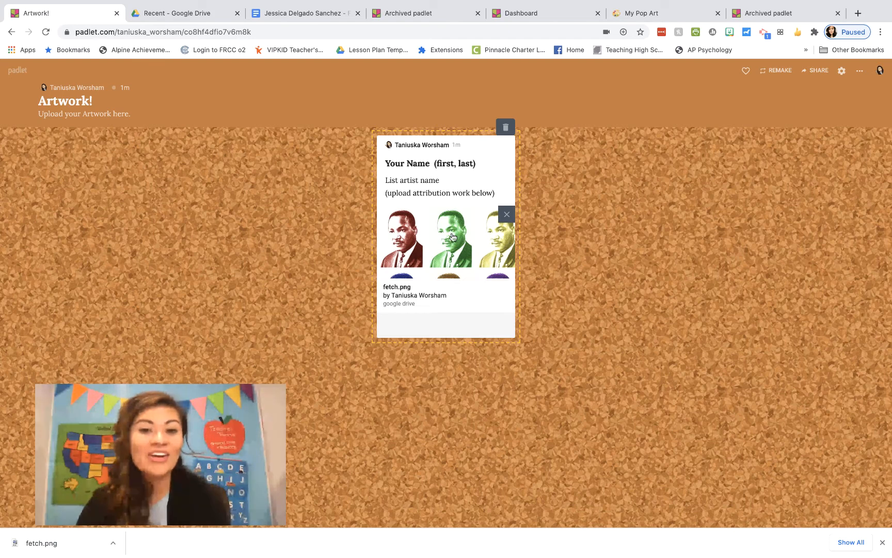
pyautogui.click(563, 296)
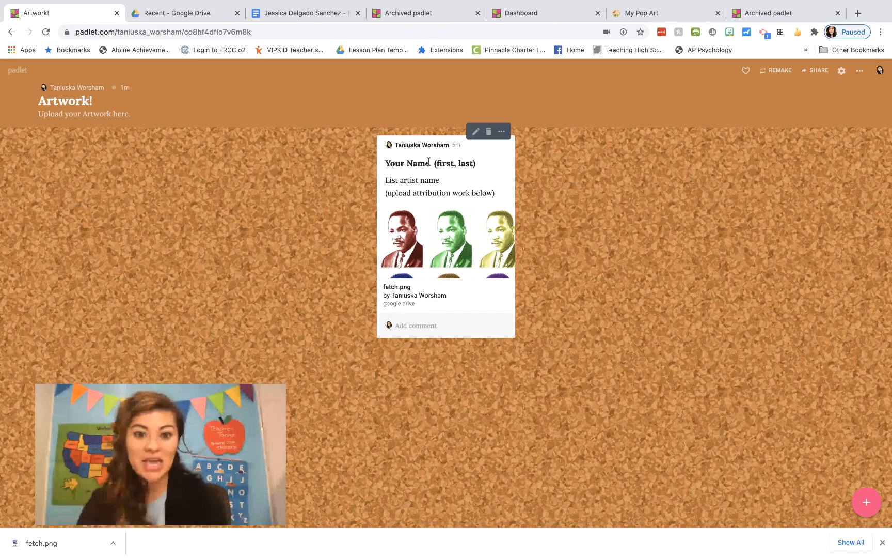
# Comment 'Hey Kiddos.' on the post, then edit it to add 'Use this as an example for your post.'
pyautogui.click(420, 325)
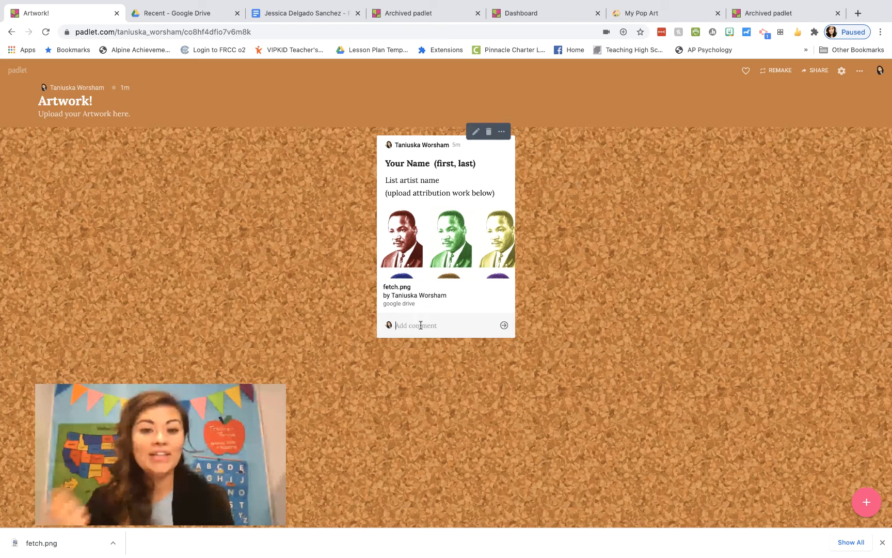
pyautogui.write('Hey')
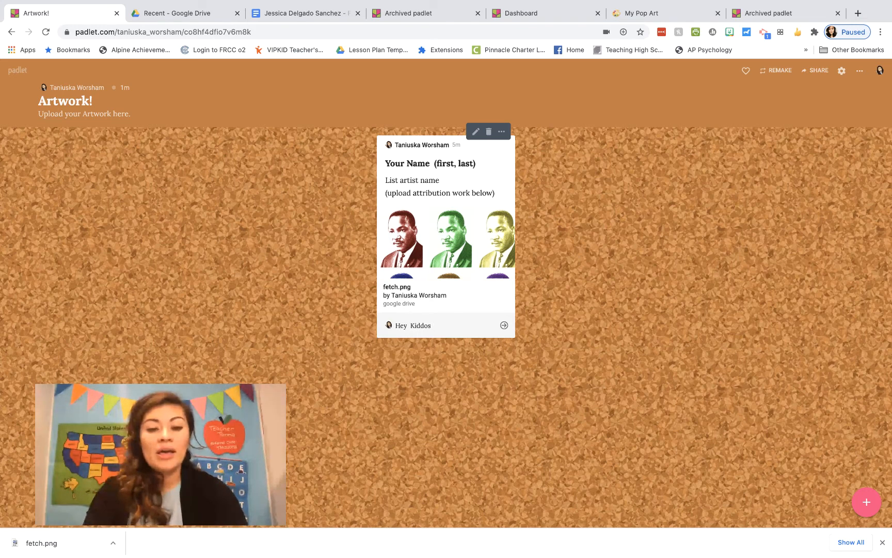
pyautogui.write(' Kiddos.')
pyautogui.press('Return')
pyautogui.write('Th')
pyautogui.press('BackSpace')
pyautogui.press('BackSpace')
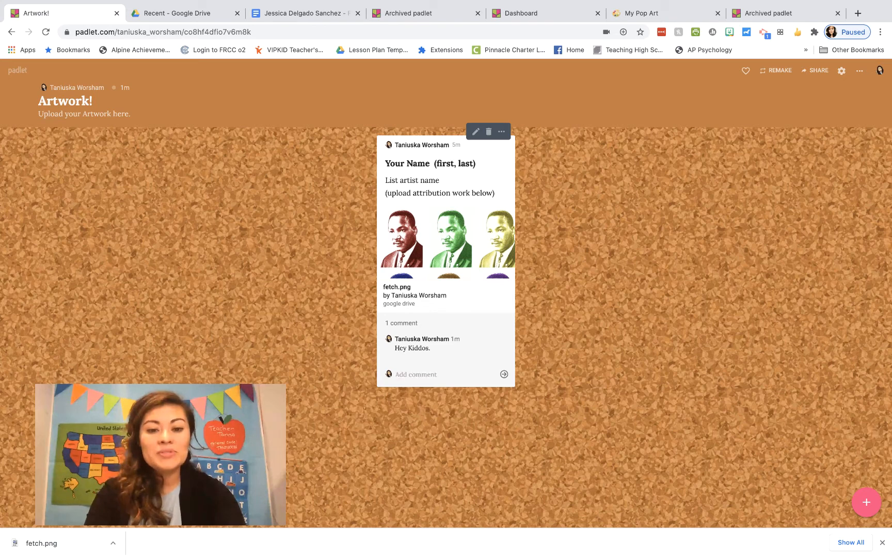
pyautogui.moveTo(454, 343)
pyautogui.click(510, 343)
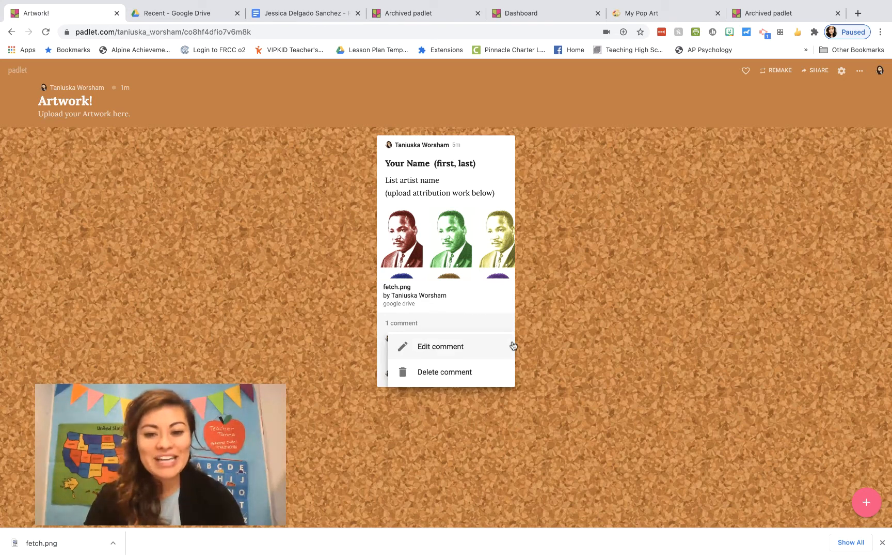
pyautogui.click(497, 348)
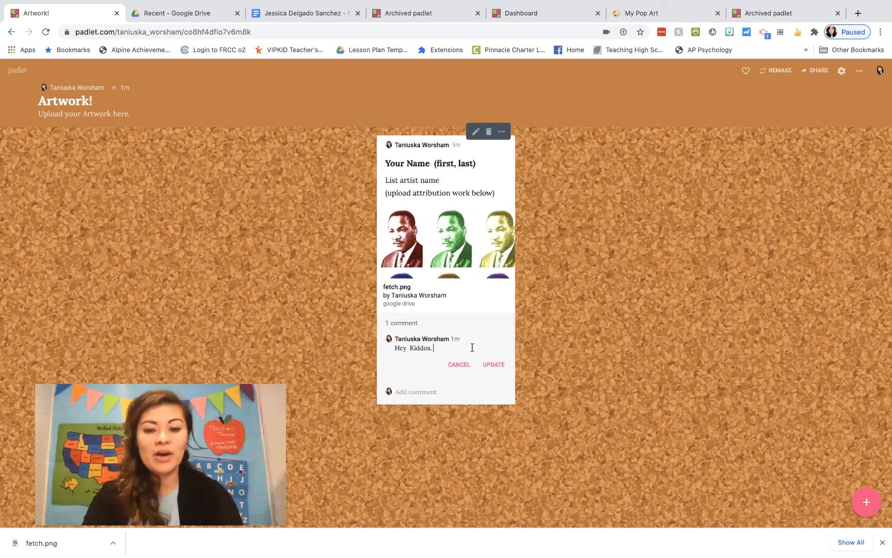
pyautogui.write('Use this as')
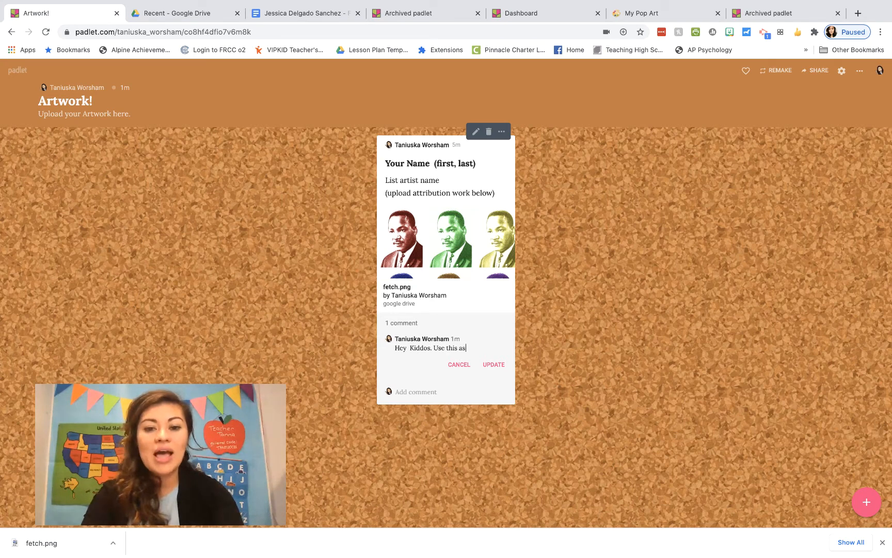
pyautogui.write(' an example')
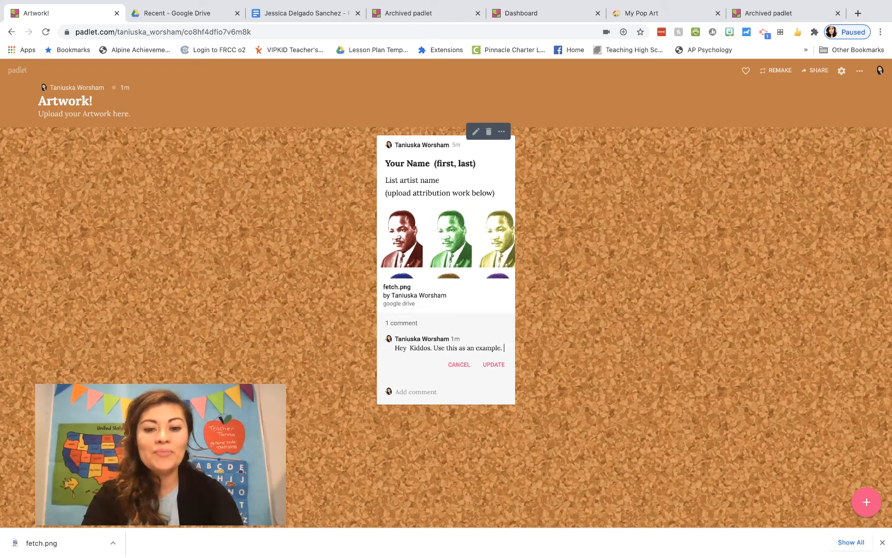
pyautogui.write(' for your post')
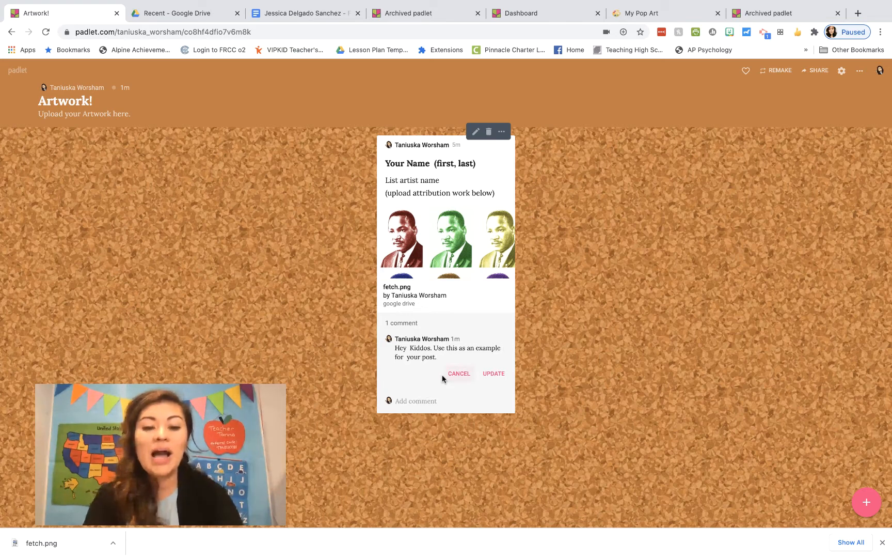
pyautogui.press('BackSpace')
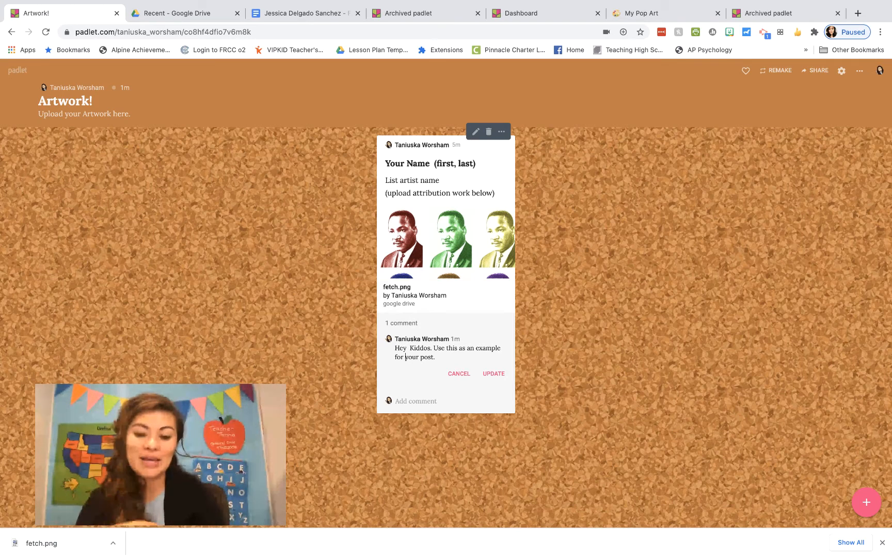
pyautogui.click(494, 373)
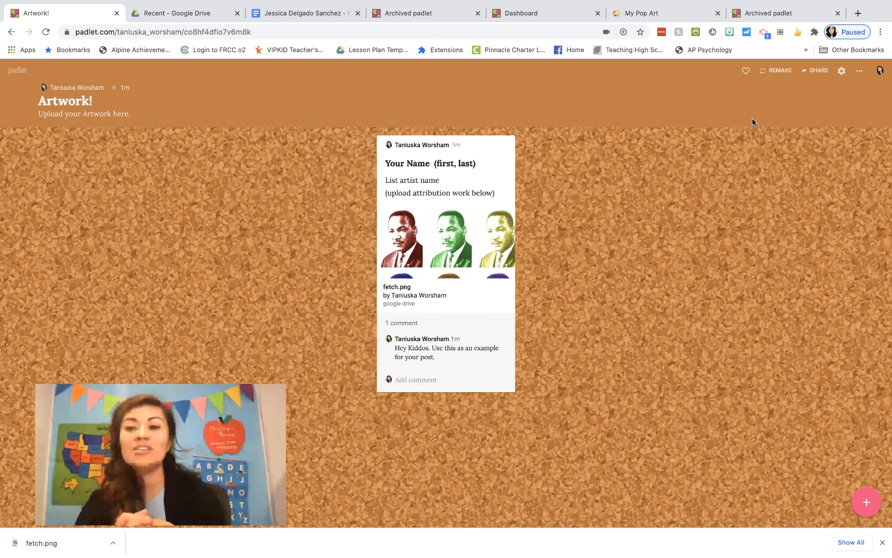
# Open the Artwork! board's Share panel, showing it as Secret with visitors able to write
pyautogui.click(811, 74)
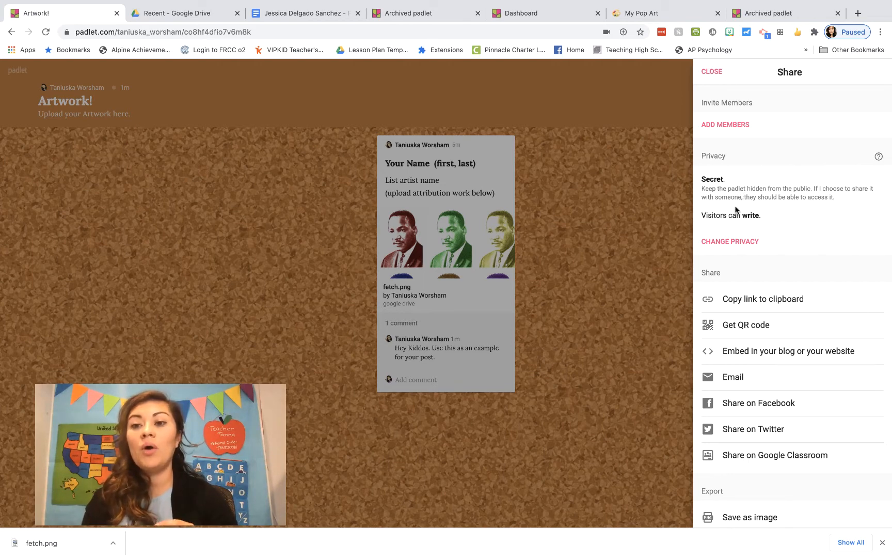
pyautogui.click(741, 241)
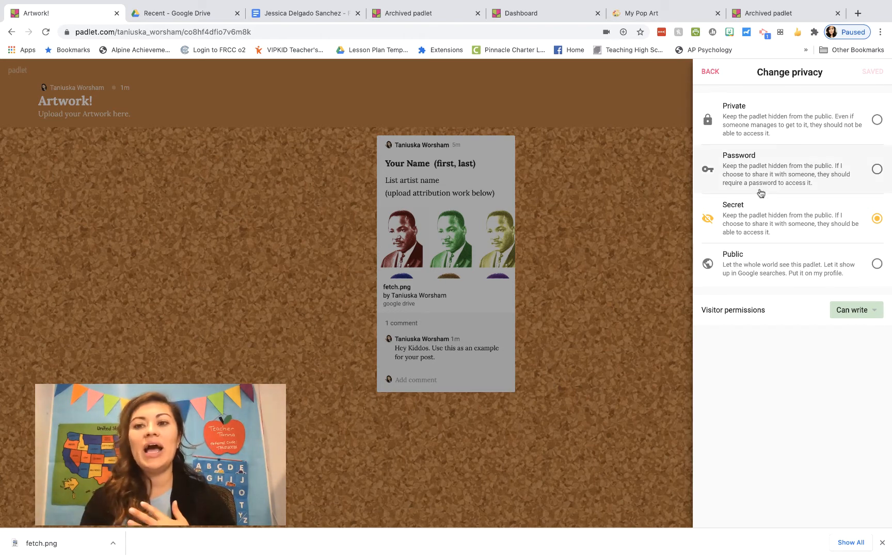
pyautogui.click(861, 313)
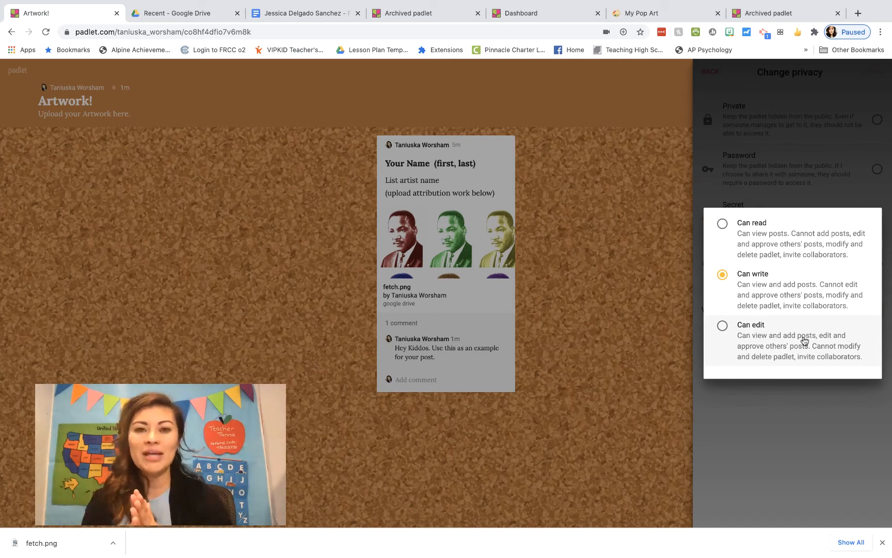
pyautogui.click(820, 414)
pyautogui.click(710, 72)
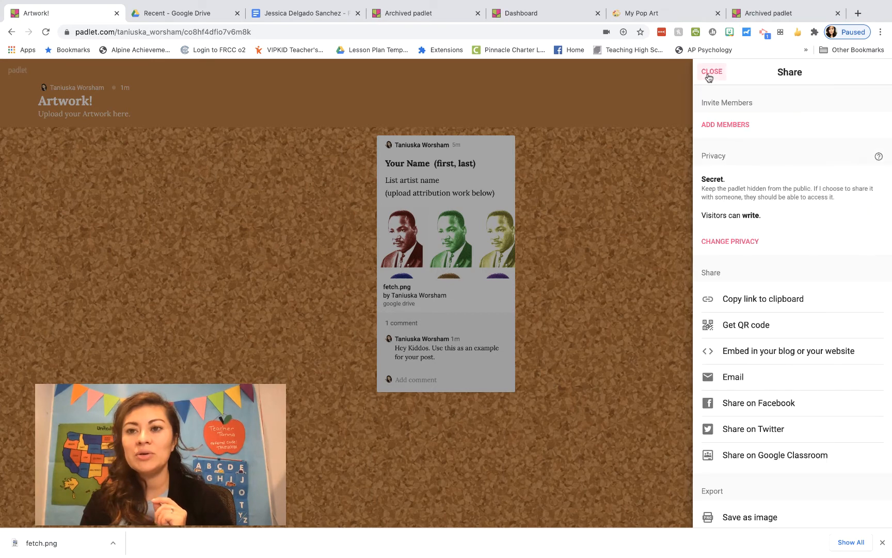
pyautogui.scroll(-2, 755, 255)
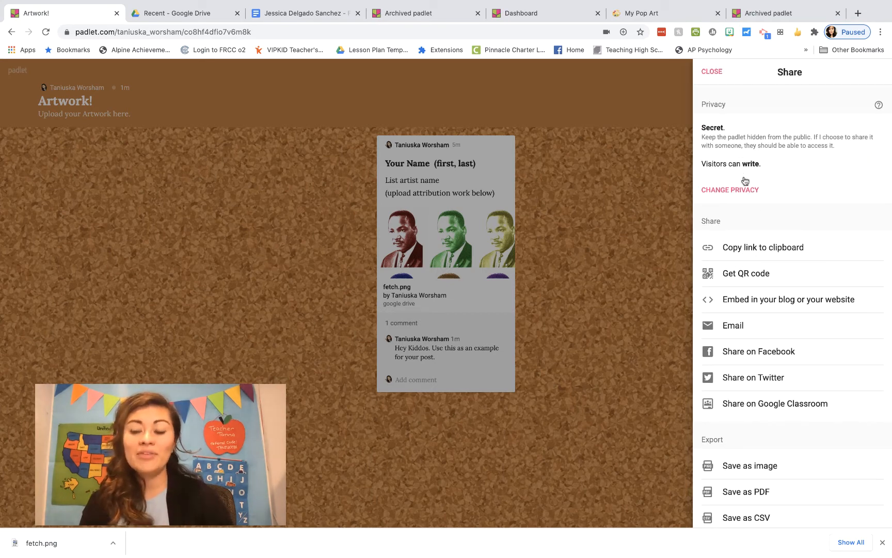
pyautogui.scroll(-3, 746, 181)
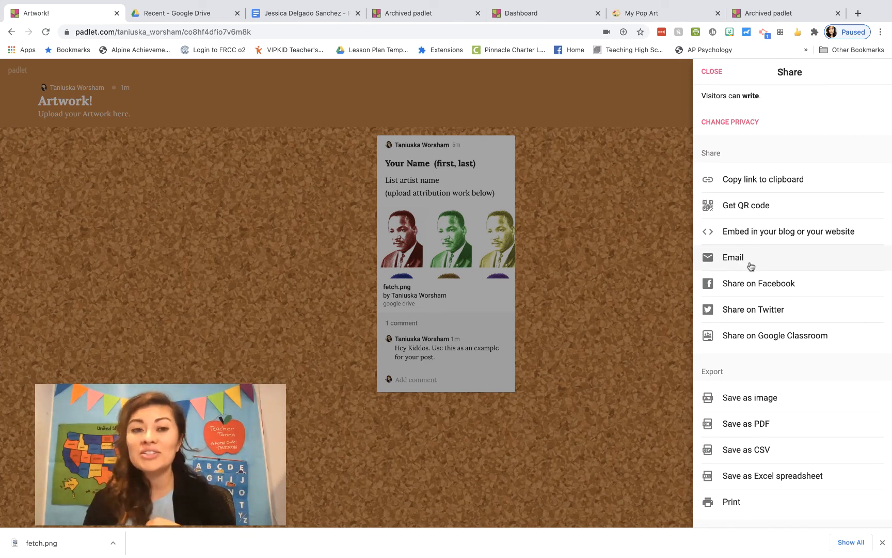
pyautogui.scroll(-2, 753, 287)
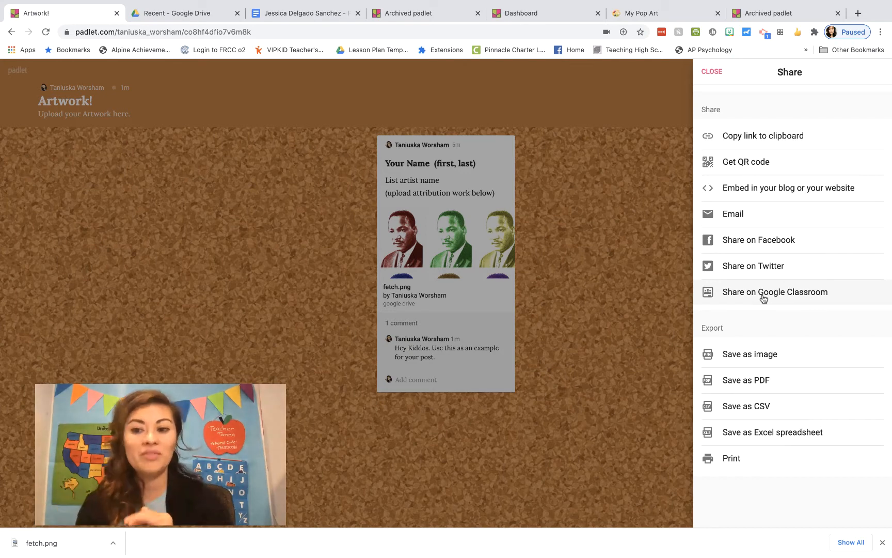
pyautogui.scroll(-1, 763, 298)
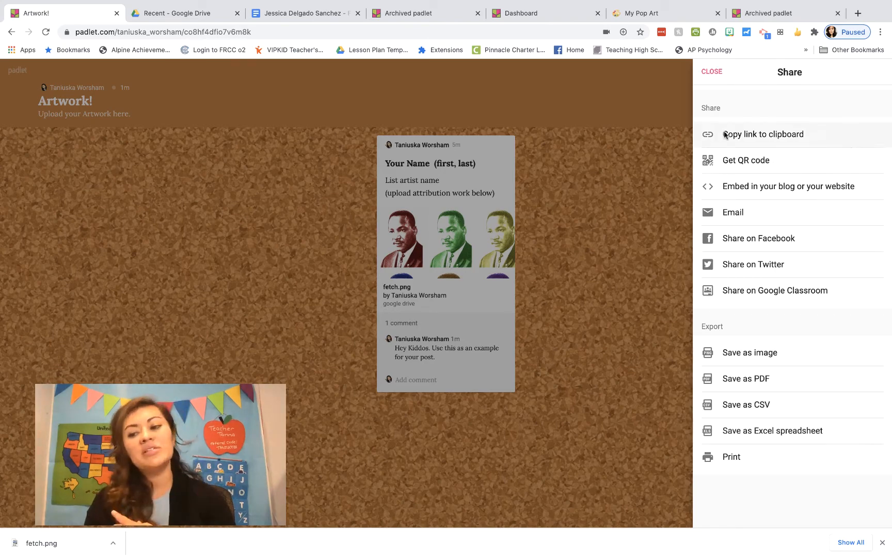
# Copy the Artwork! board's link from its sharing options
pyautogui.click(708, 78)
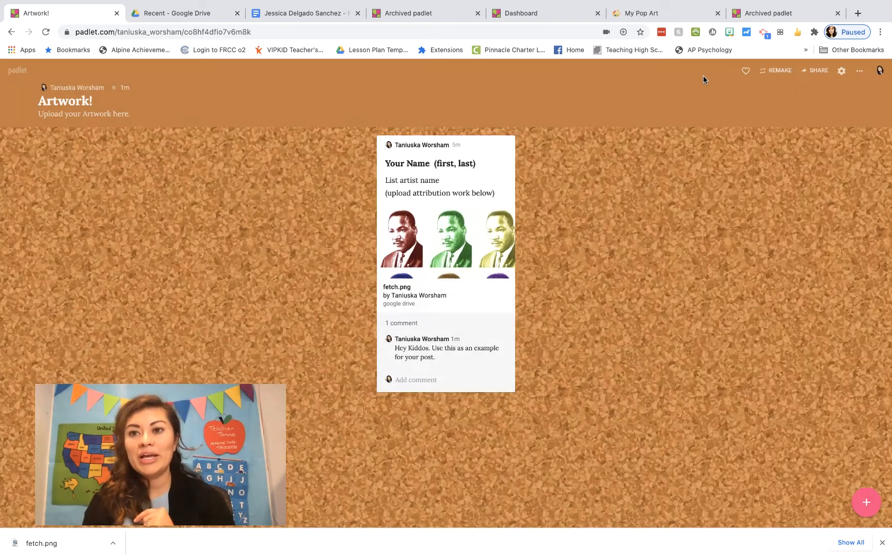
pyautogui.click(808, 72)
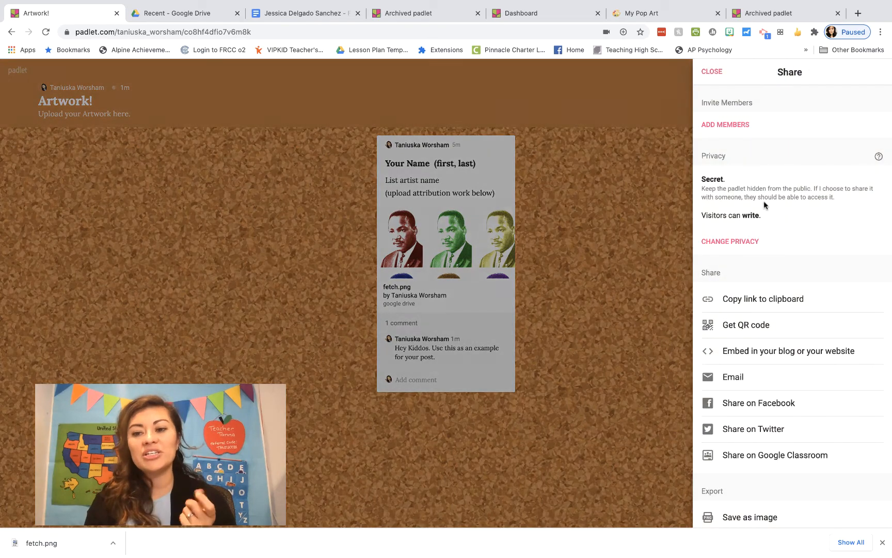
pyautogui.click(755, 300)
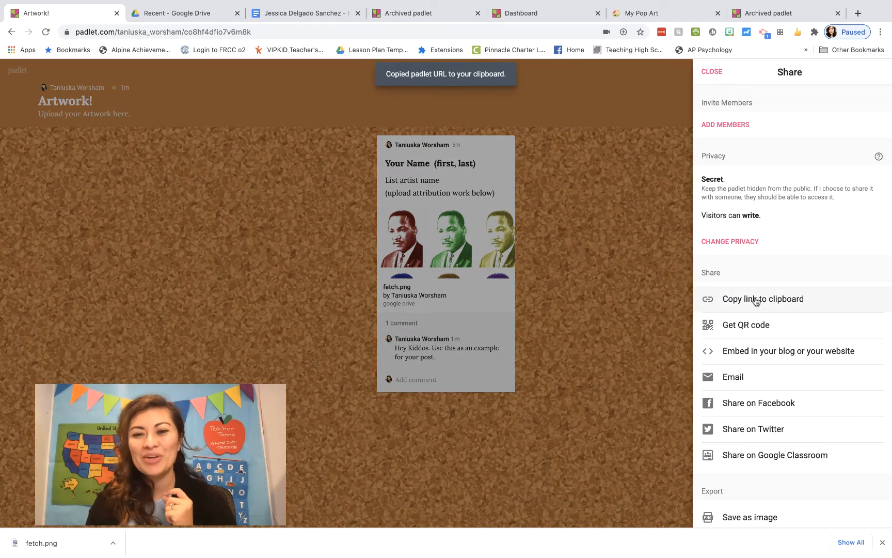
pyautogui.click(642, 143)
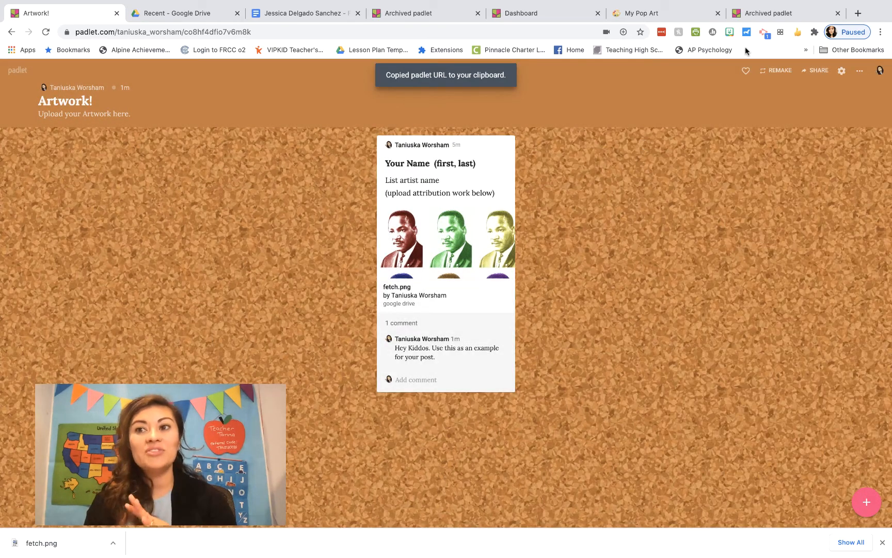
# Open a new incognito window and load the copied board link as a logged-out visitor
pyautogui.moveTo(310, 555)
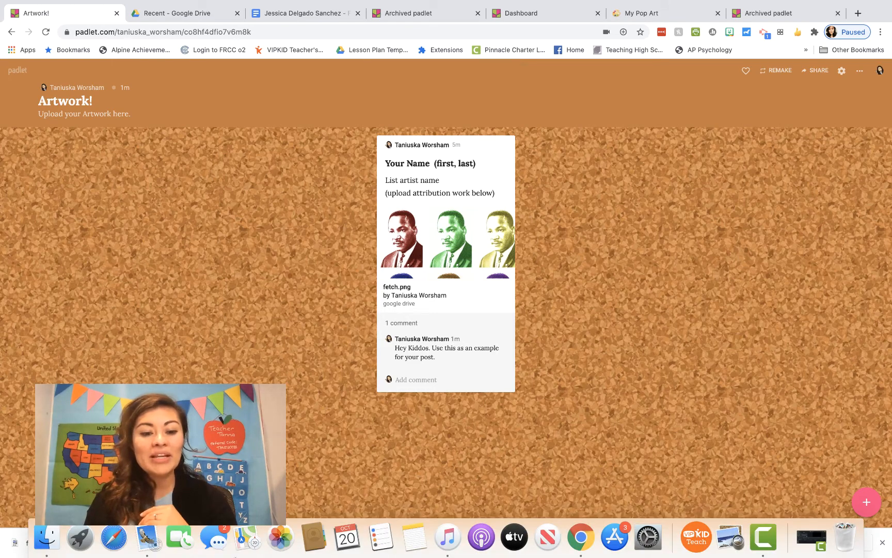
pyautogui.rightClick(584, 539)
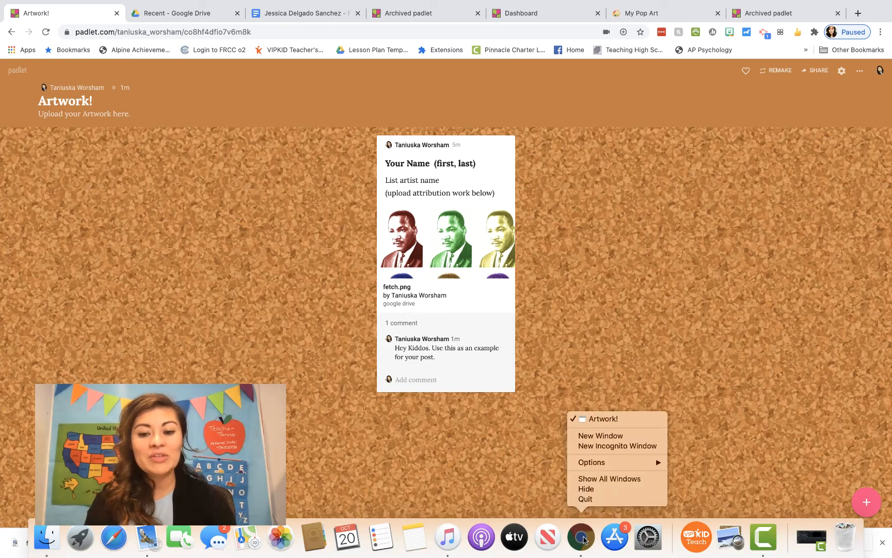
pyautogui.click(593, 447)
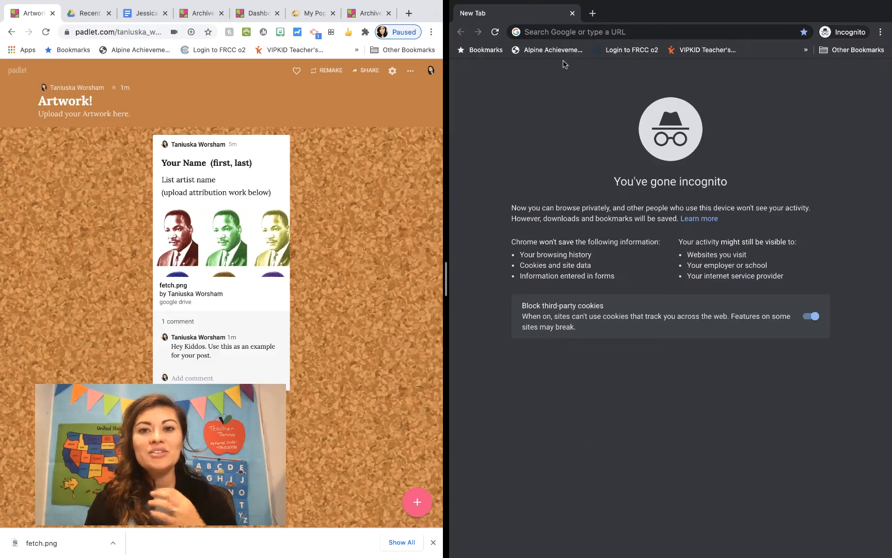
pyautogui.click(602, 33)
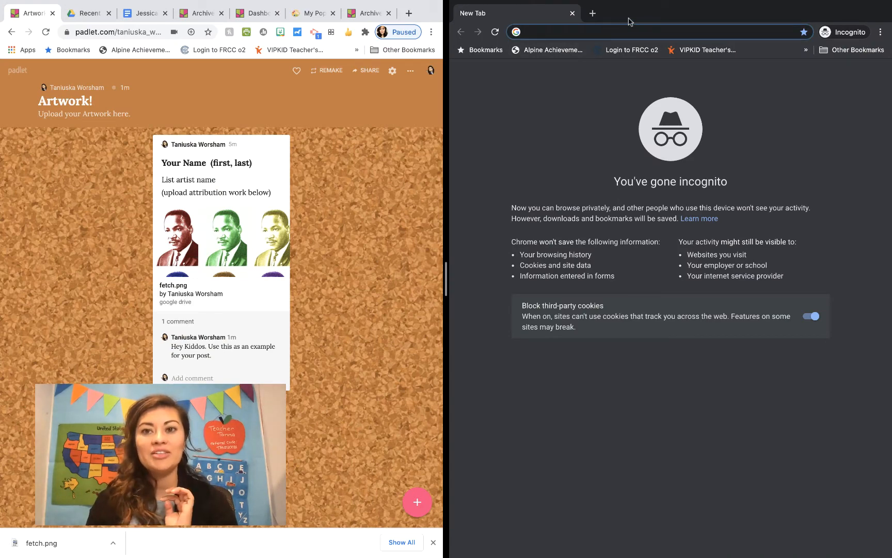
pyautogui.moveTo(629, 18); pyautogui.dragTo(453, 19)
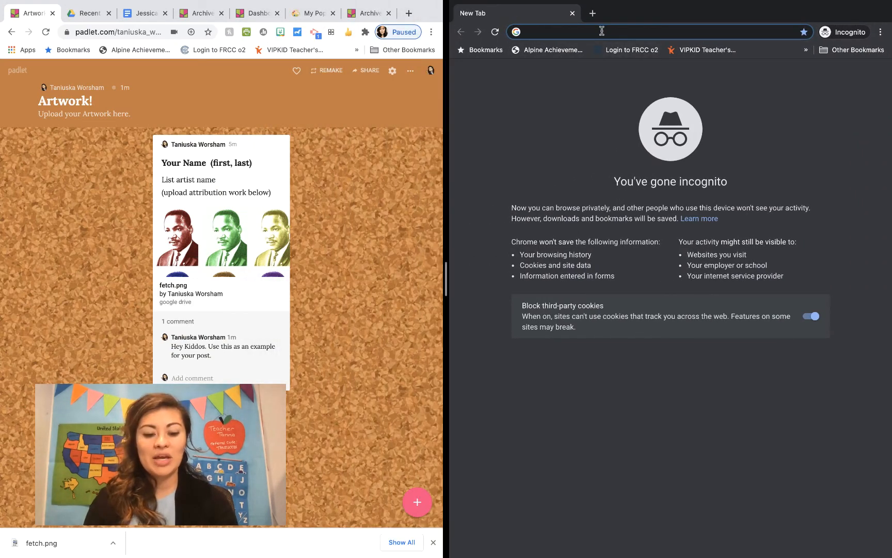
pyautogui.press('super+v')
pyautogui.press('Return')
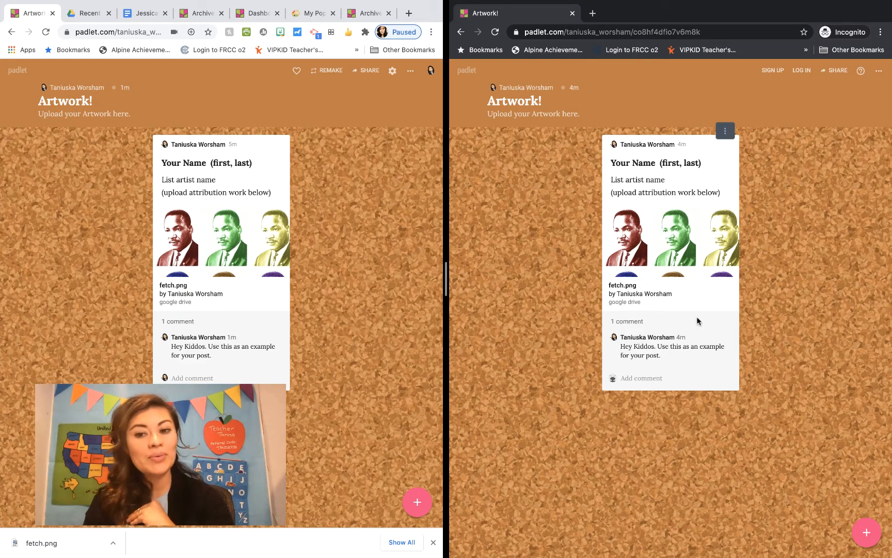
# Start a visitor post titled with a student's full name and type an artist's name as its text
pyautogui.click(868, 533)
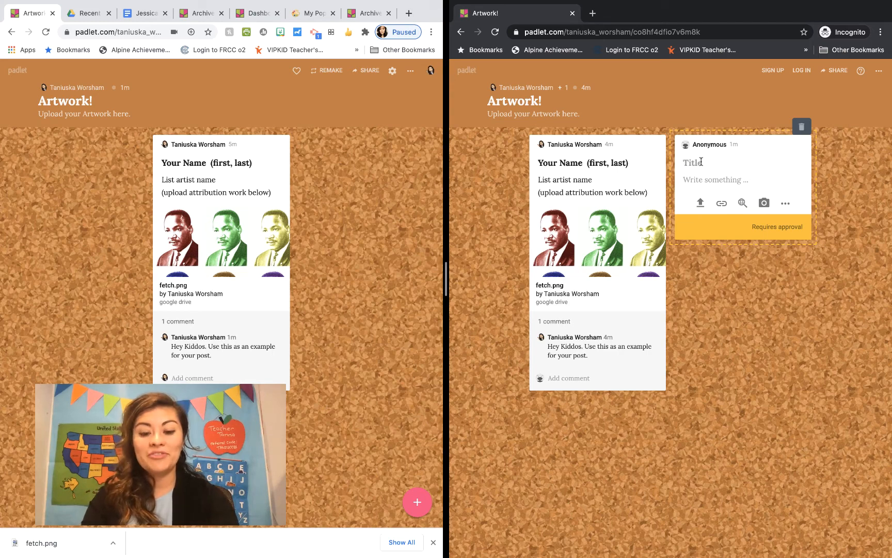
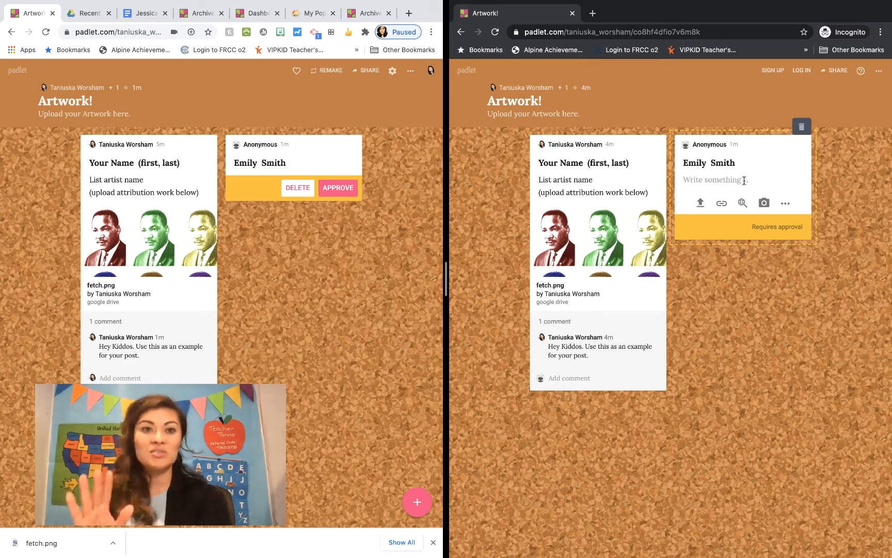
pyautogui.click(728, 181)
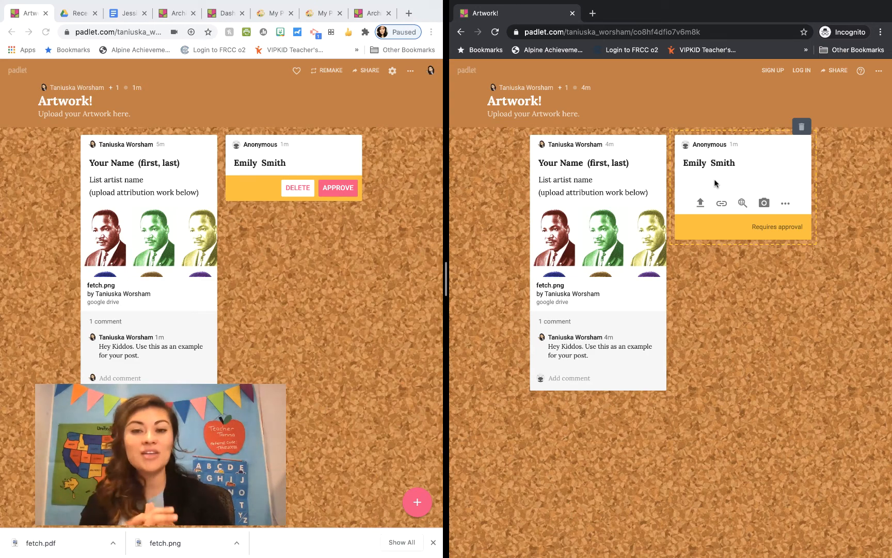
pyautogui.write('Andy')
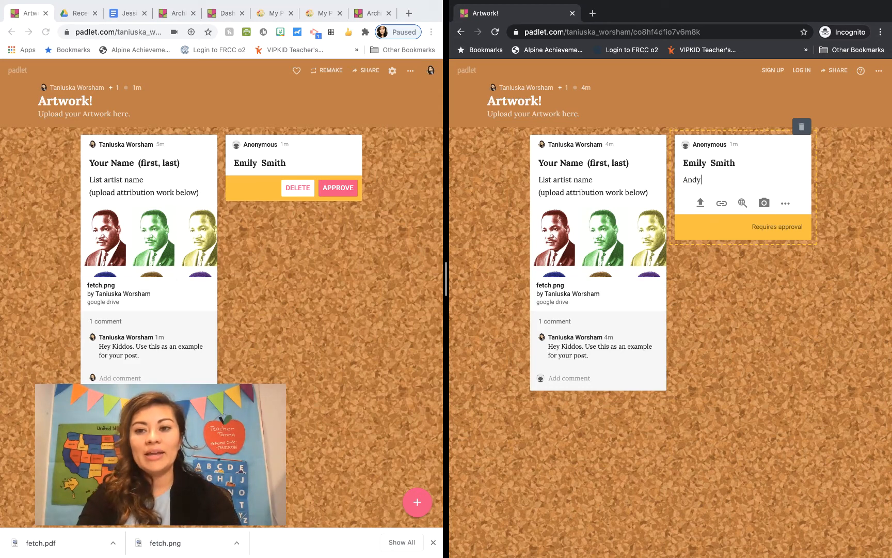
pyautogui.write(' Warhol')
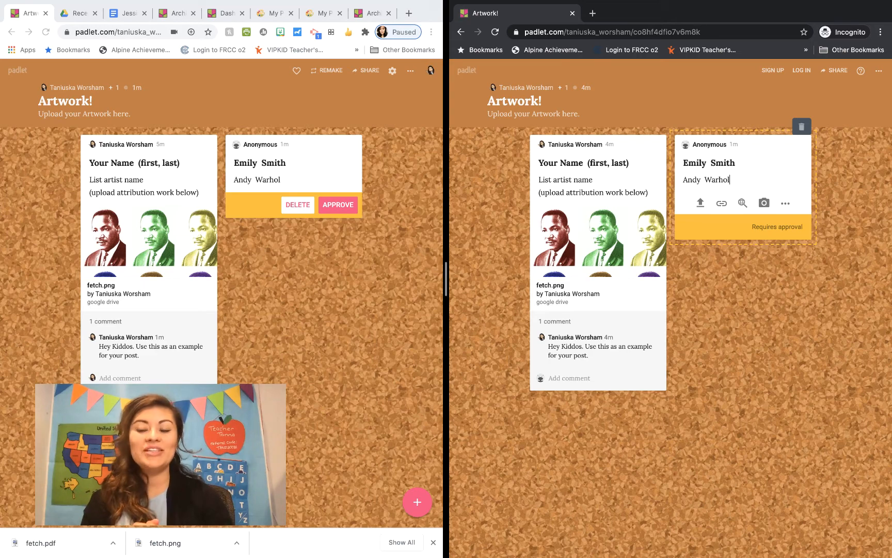
# Attach fetch.pdf from Downloads to the student's post, then approve the pending post on the teacher's board
pyautogui.click(700, 203)
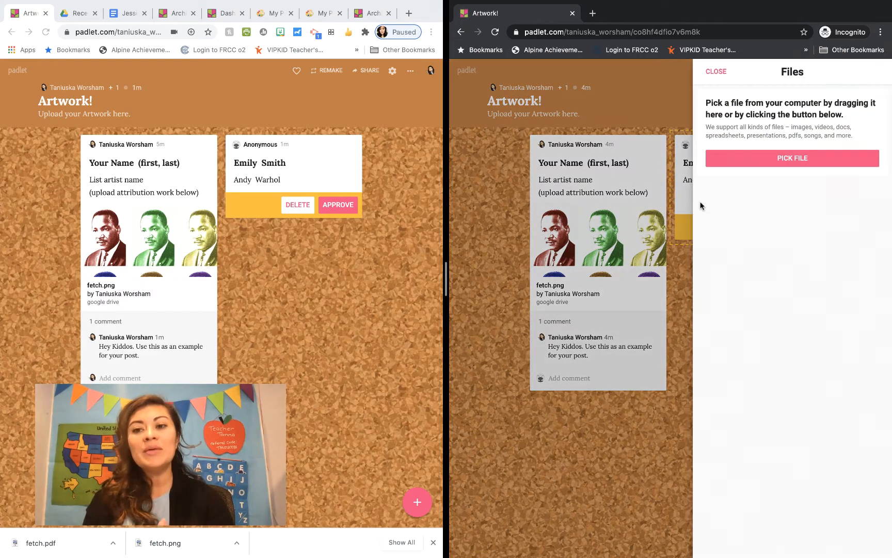
pyautogui.click(752, 161)
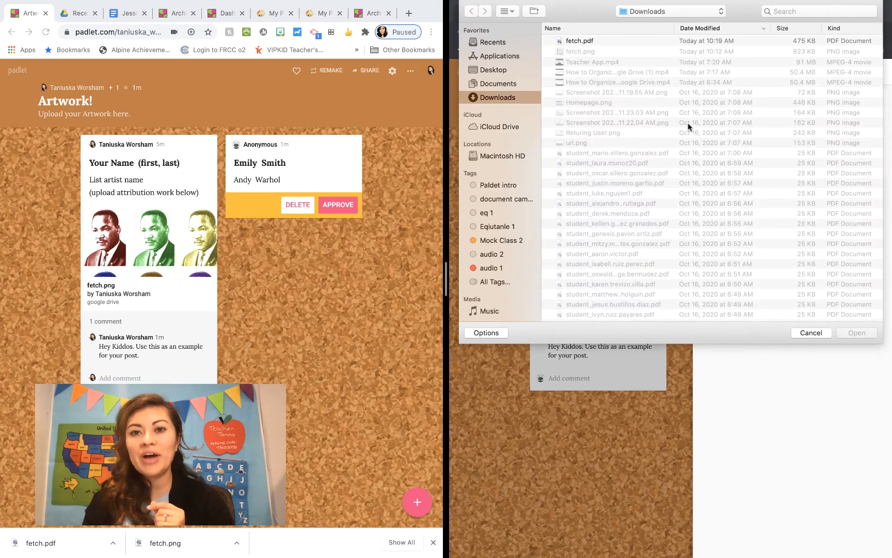
pyautogui.click(577, 41)
pyautogui.doubleClick(577, 42)
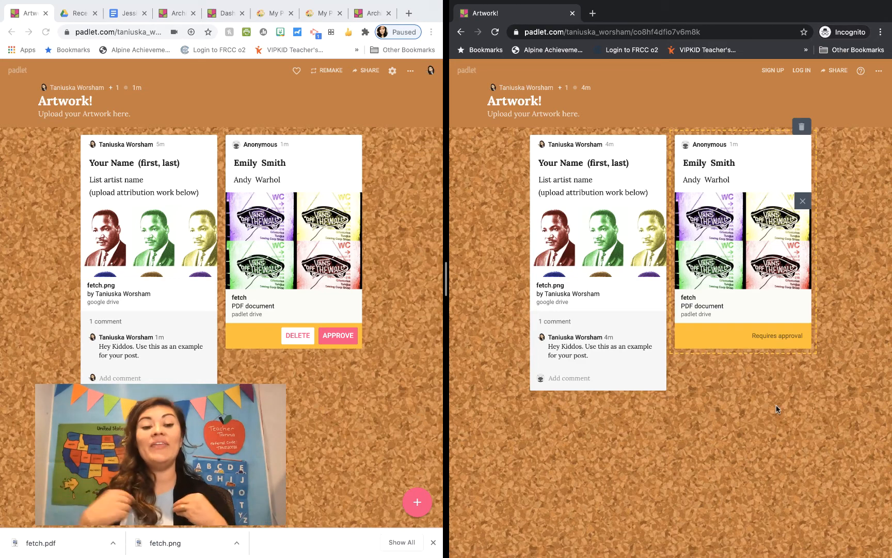
pyautogui.click(434, 543)
pyautogui.click(338, 336)
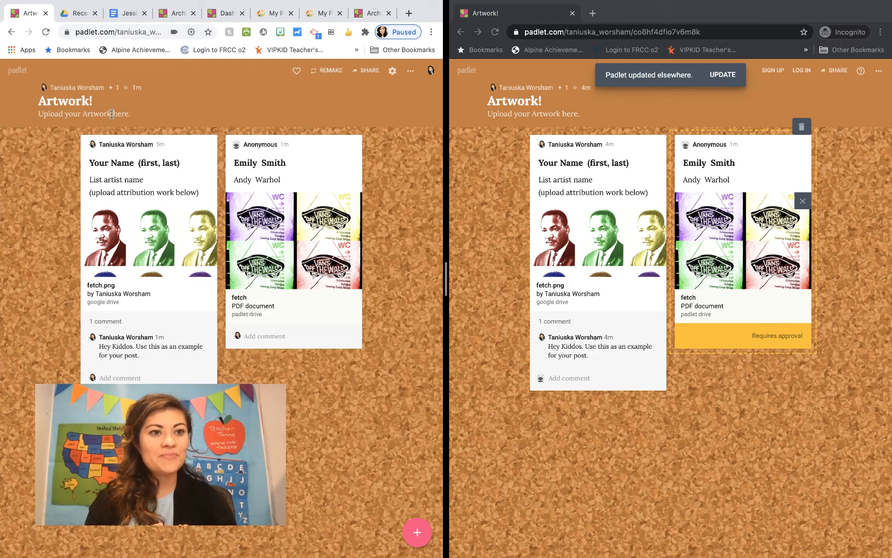
pyautogui.tripleClick(129, 114)
pyautogui.click(136, 115)
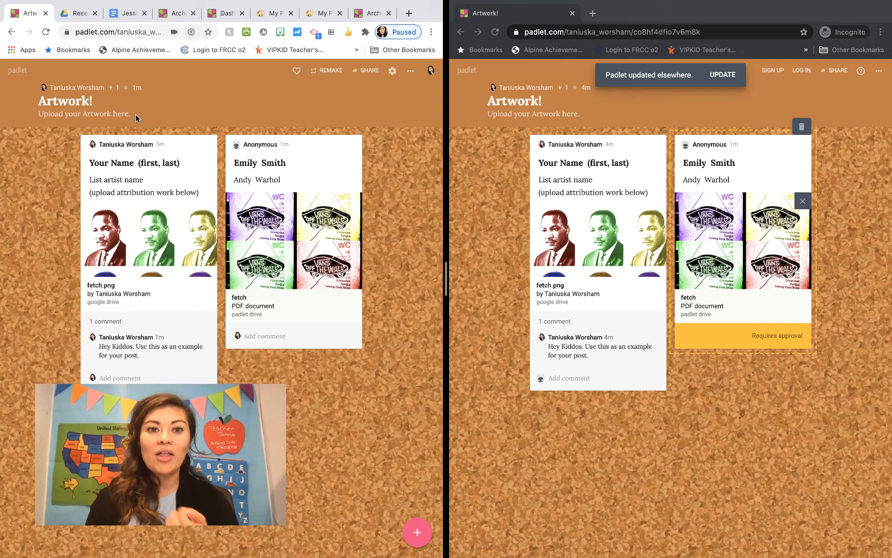
pyautogui.tripleClick(84, 114)
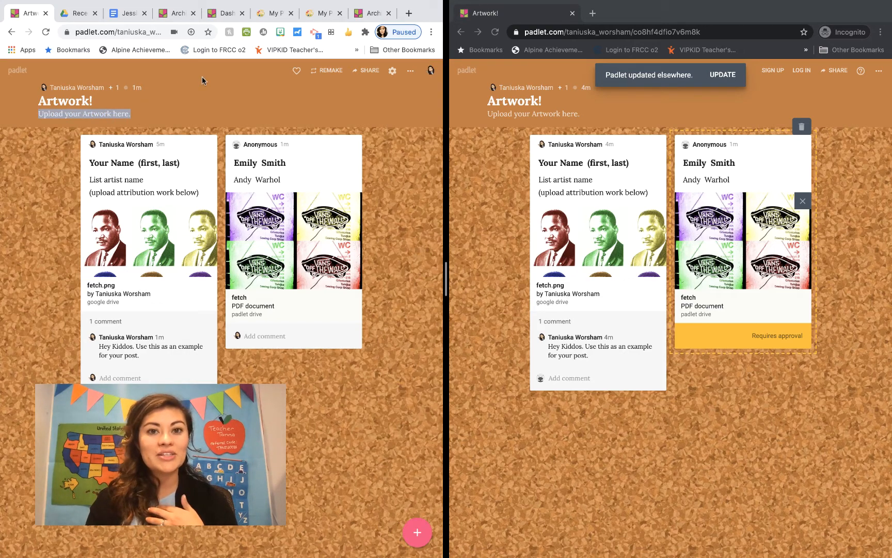
# Append 'Comment on ONE classmates post. Follow our comment guidelines.' to the board description and save
pyautogui.click(393, 71)
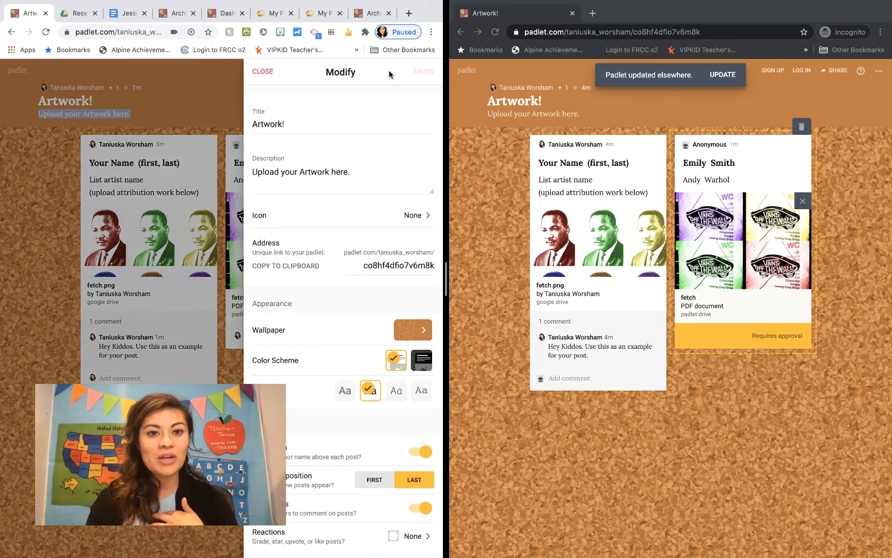
pyautogui.click(365, 175)
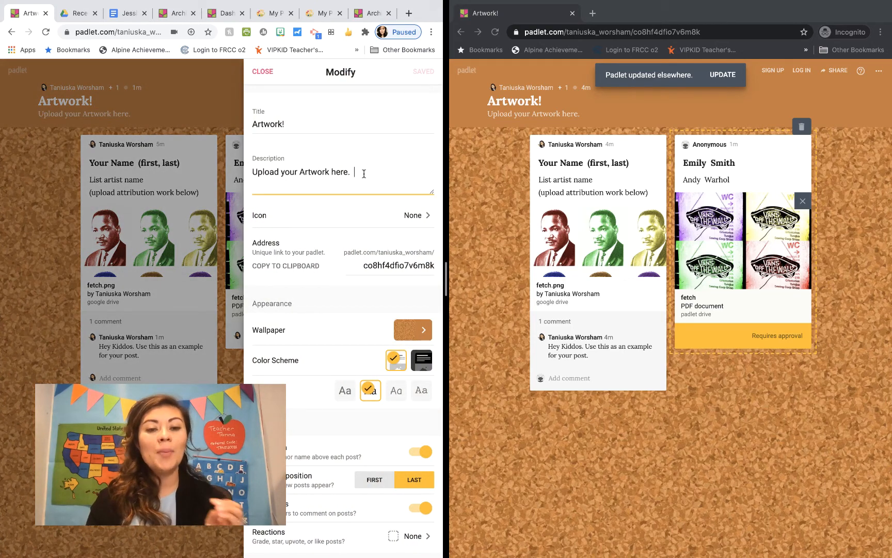
pyautogui.write('Comment on ')
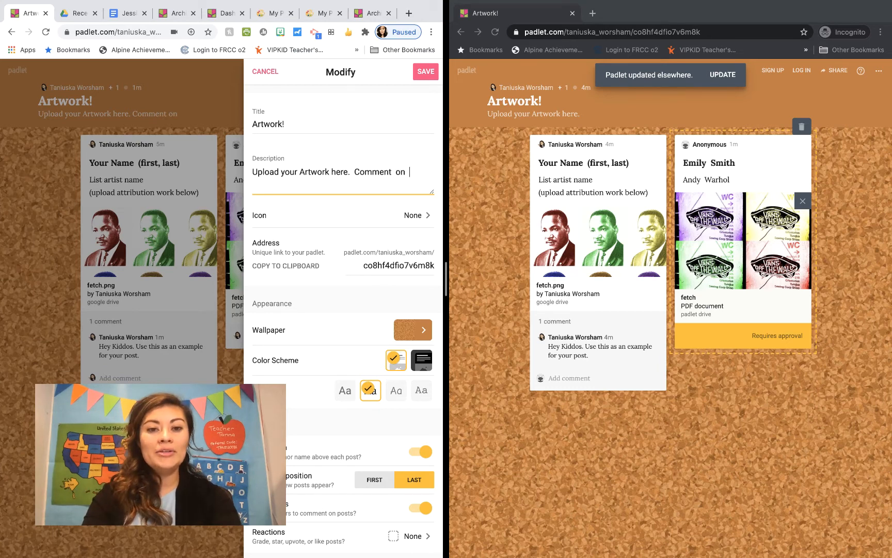
pyautogui.write('ONE classmates ')
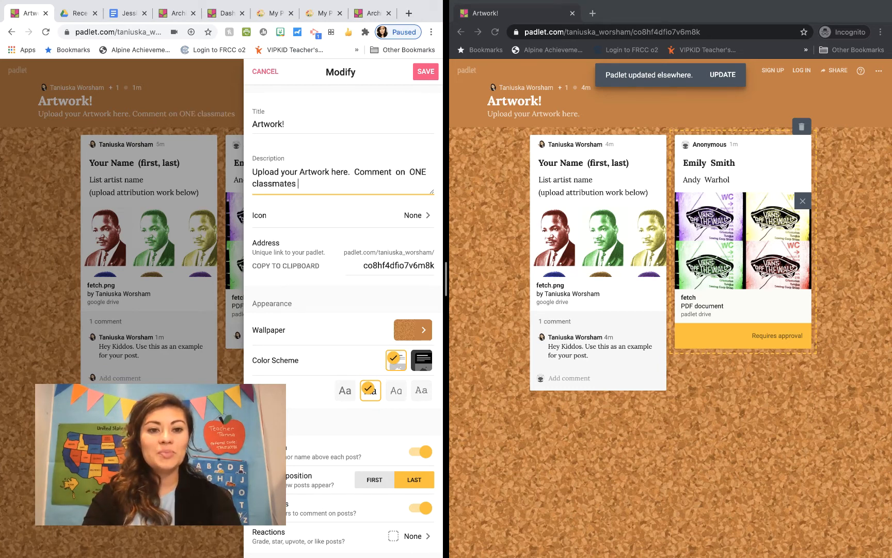
pyautogui.write('post. ')
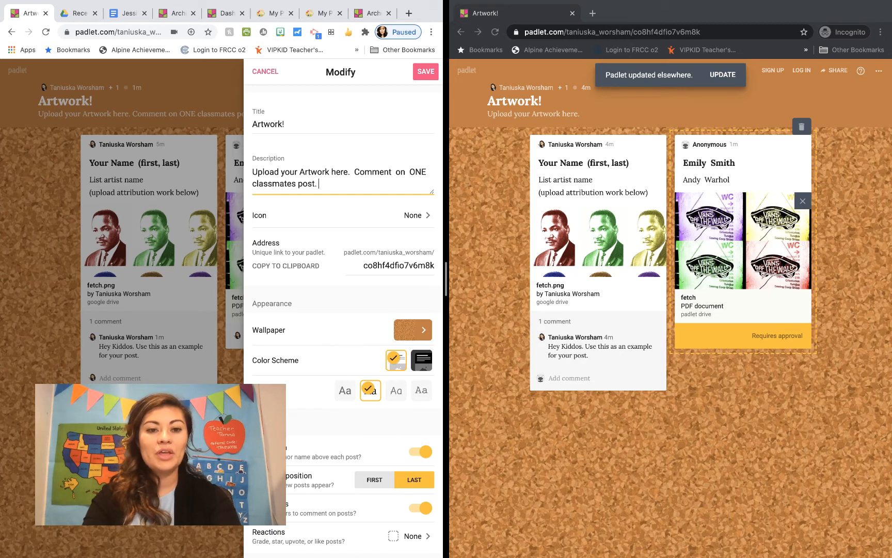
pyautogui.write('Follow our')
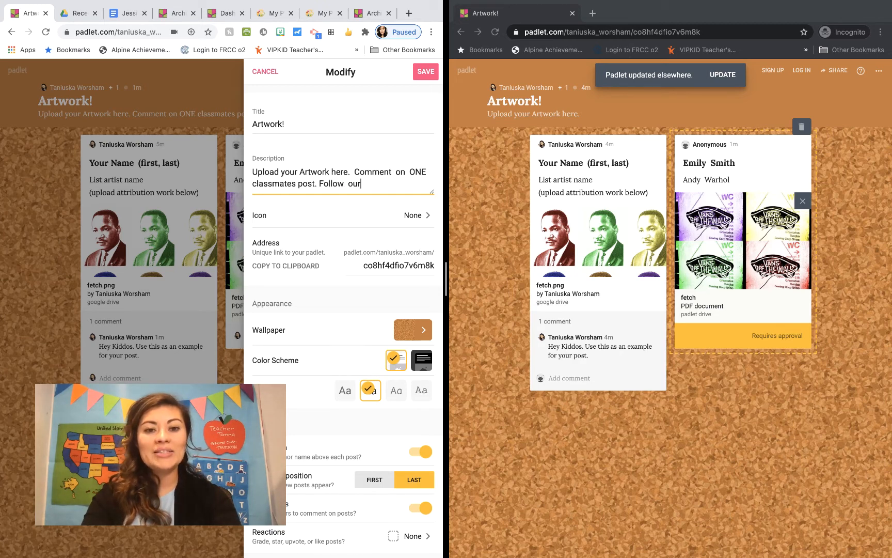
pyautogui.write(' comment ')
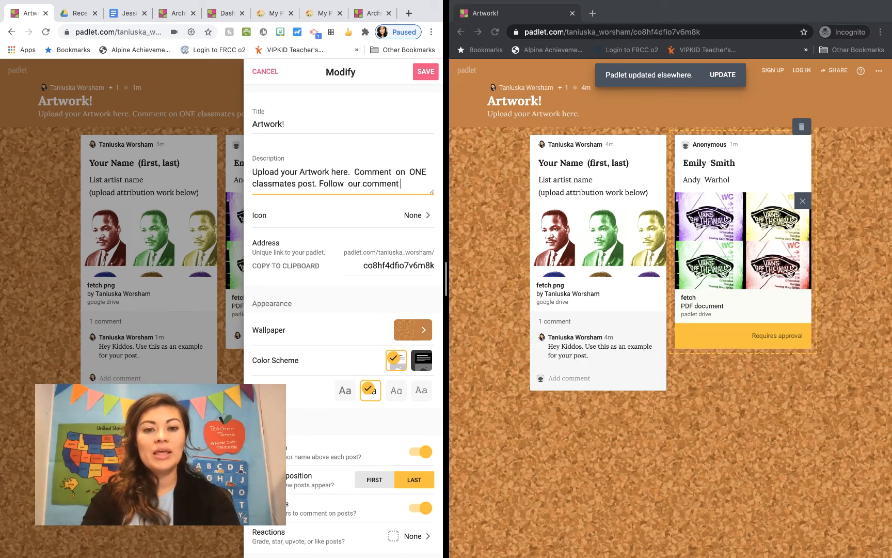
pyautogui.write('guideli')
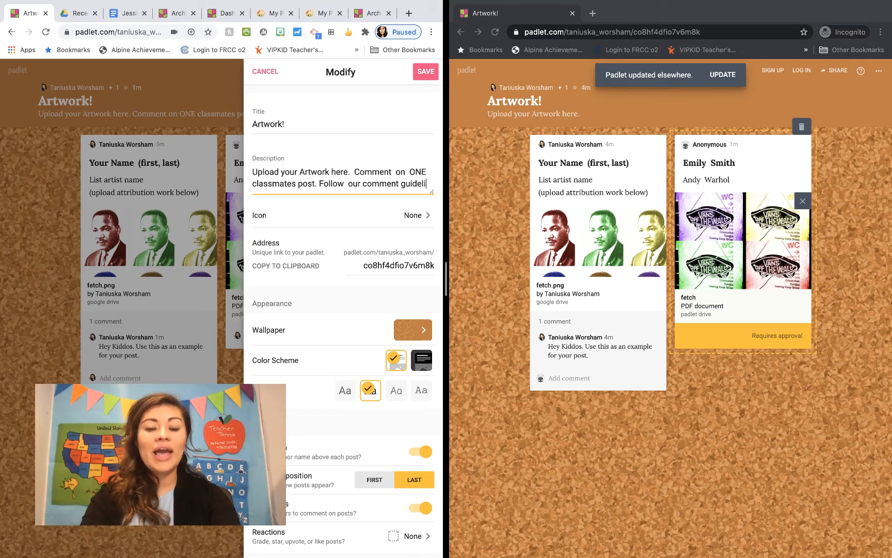
pyautogui.write('nes.')
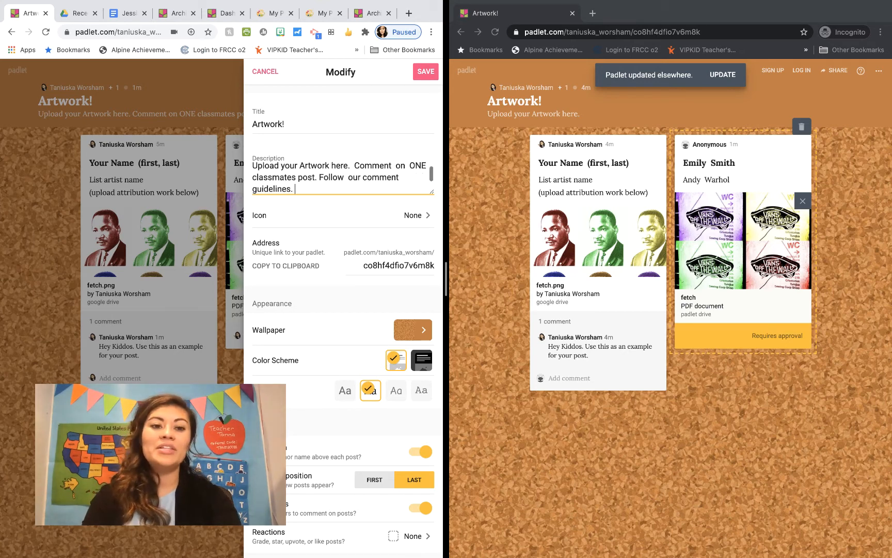
pyautogui.click(427, 72)
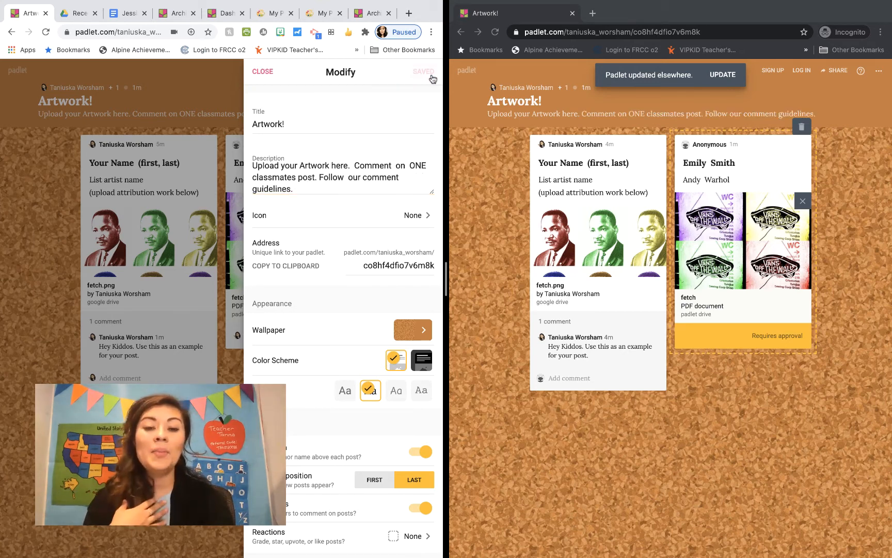
pyautogui.click(265, 73)
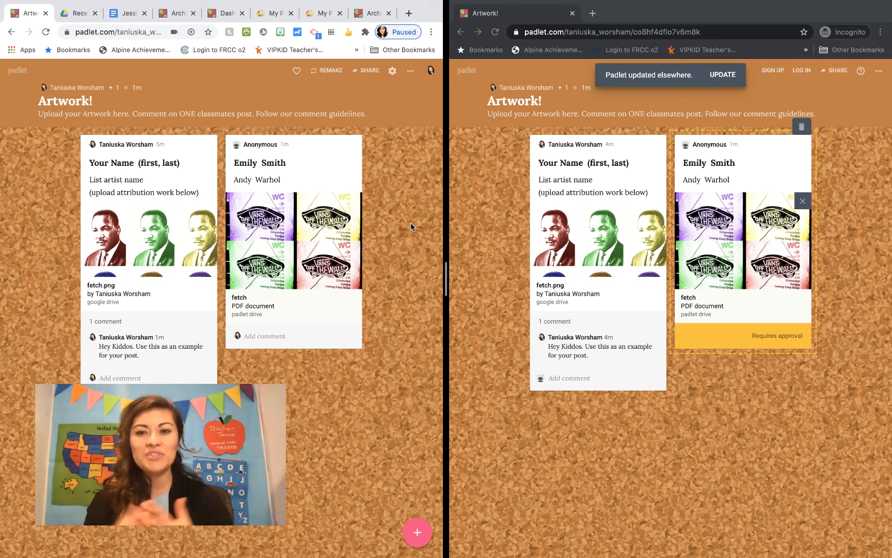
# In the student's private window, pull the latest board changes and reload to show the approved post
pyautogui.click(505, 233)
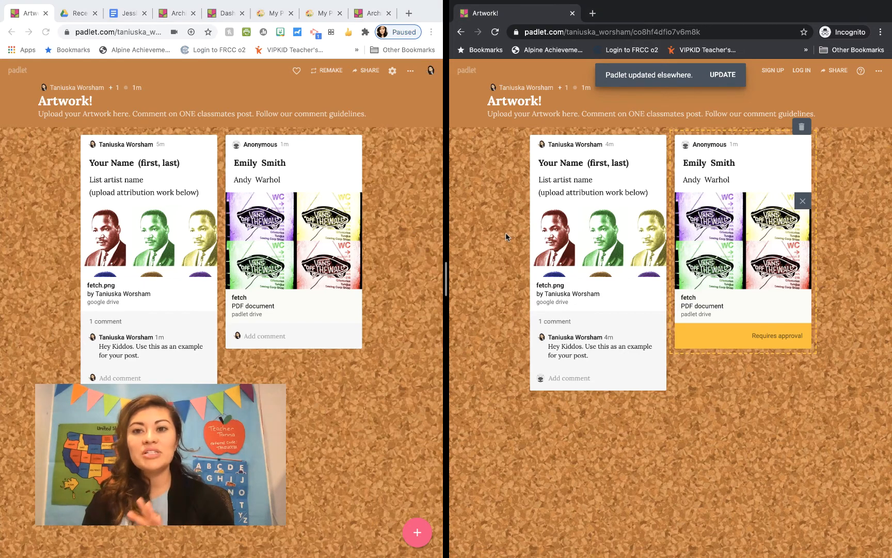
pyautogui.click(726, 77)
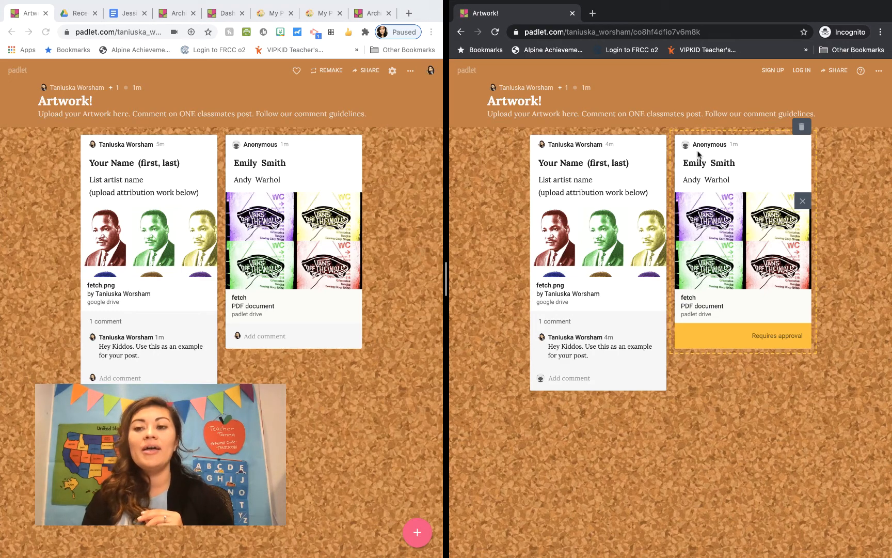
pyautogui.click(495, 32)
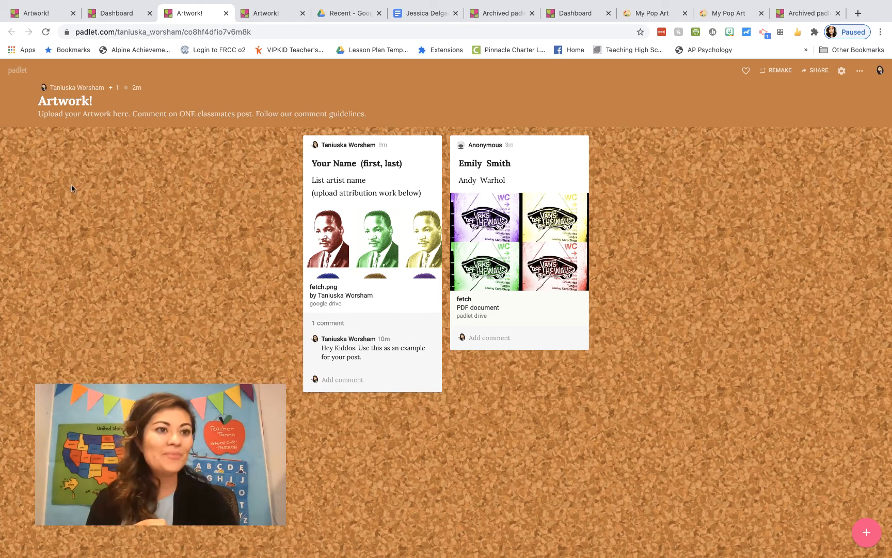
# Leave the Artwork! board for the Padlet dashboard
pyautogui.click(13, 73)
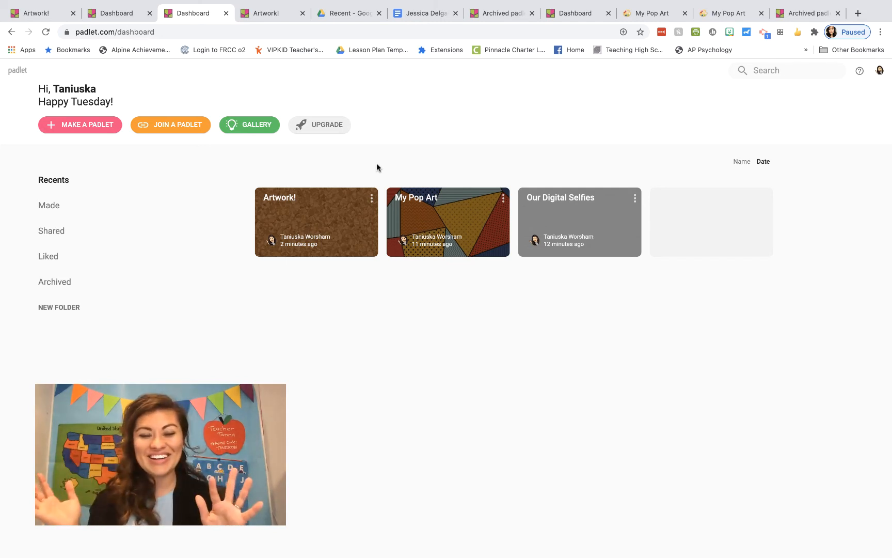
# Archive the Artwork!, My Pop Art and Our Digital Selfies padlets
pyautogui.click(371, 199)
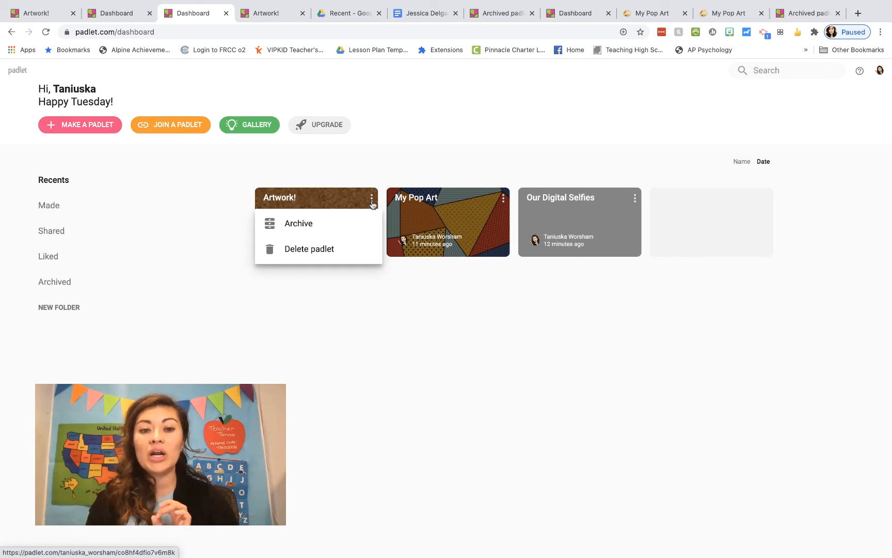
pyautogui.click(325, 226)
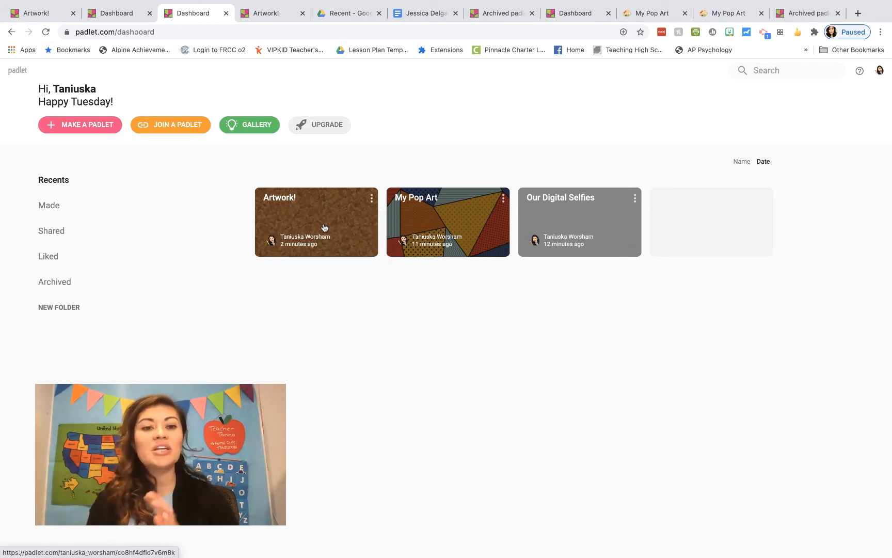
pyautogui.click(371, 204)
pyautogui.click(351, 225)
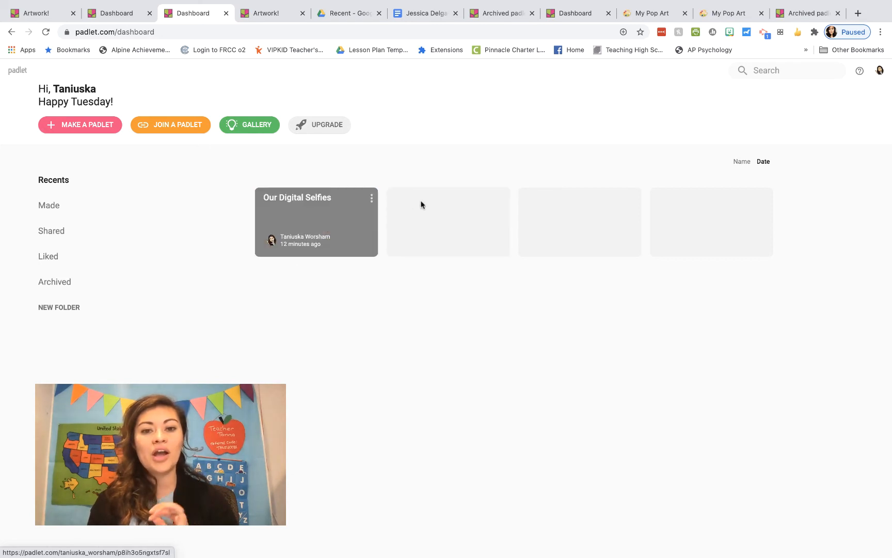
pyautogui.click(371, 198)
pyautogui.click(361, 229)
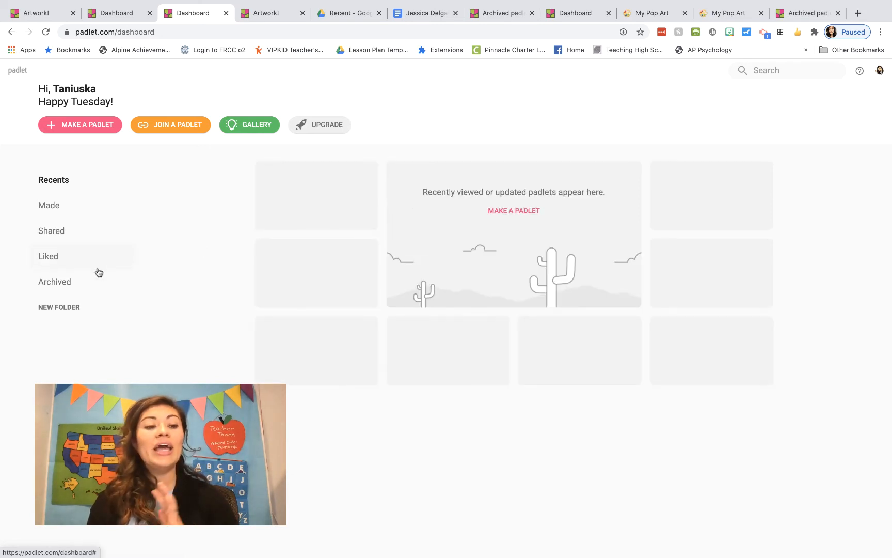
# Unarchive Our Digital Selfies and My Pop Art from the Archived list
pyautogui.click(66, 282)
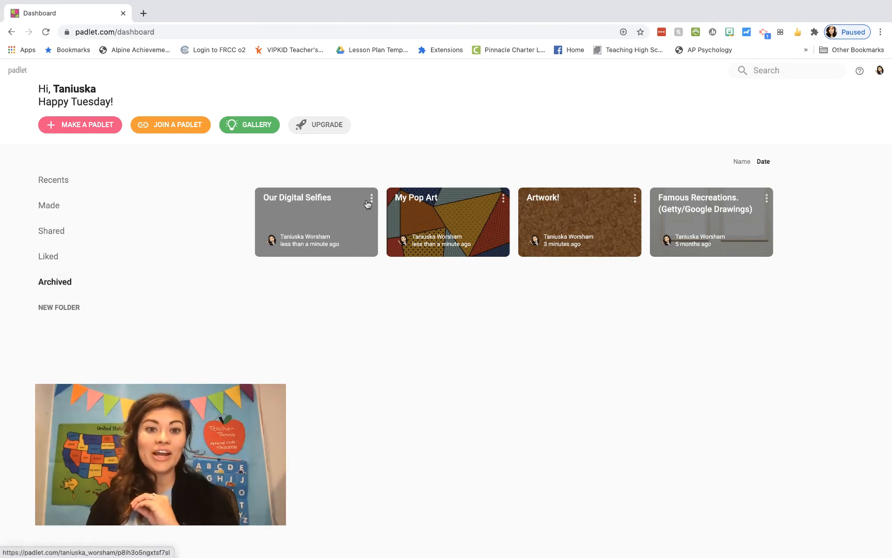
pyautogui.click(372, 198)
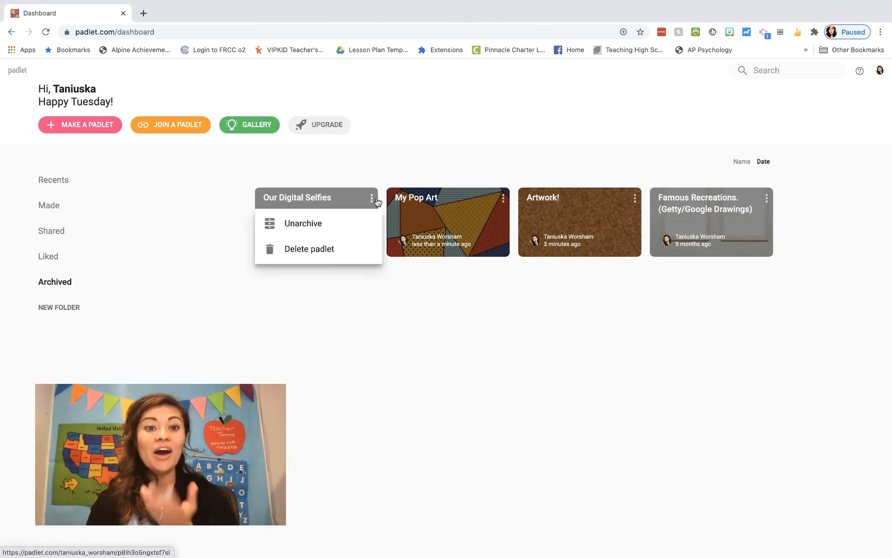
pyautogui.click(359, 224)
pyautogui.click(371, 198)
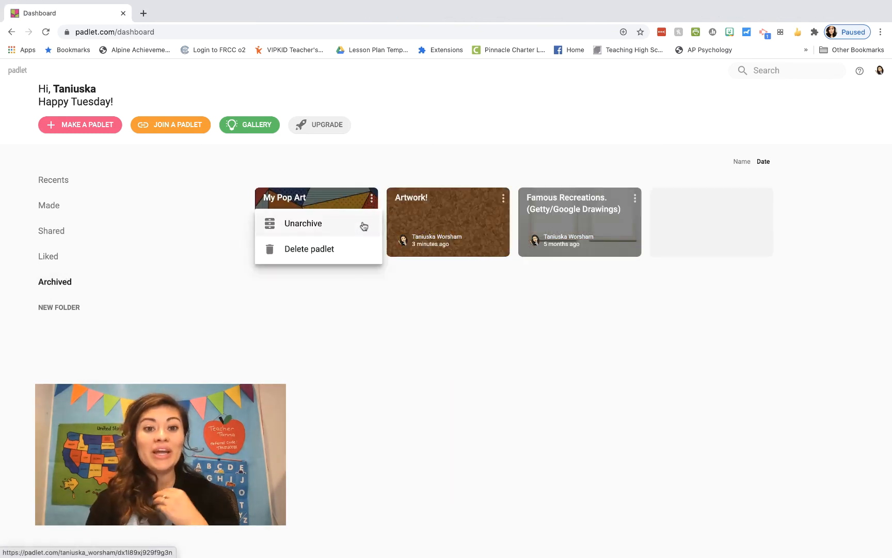
pyautogui.click(364, 225)
# Unarchive the Artwork! padlet too, then open it from Recents
pyautogui.click(86, 179)
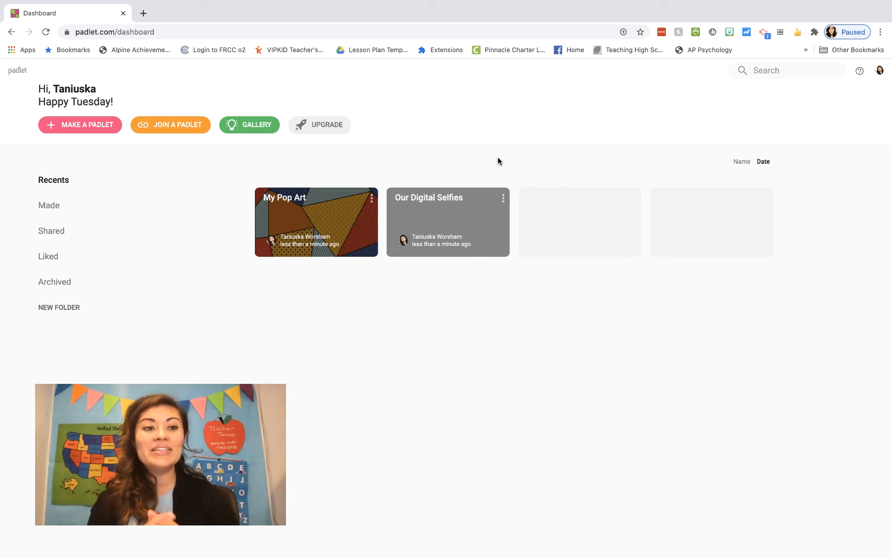
pyautogui.click(54, 275)
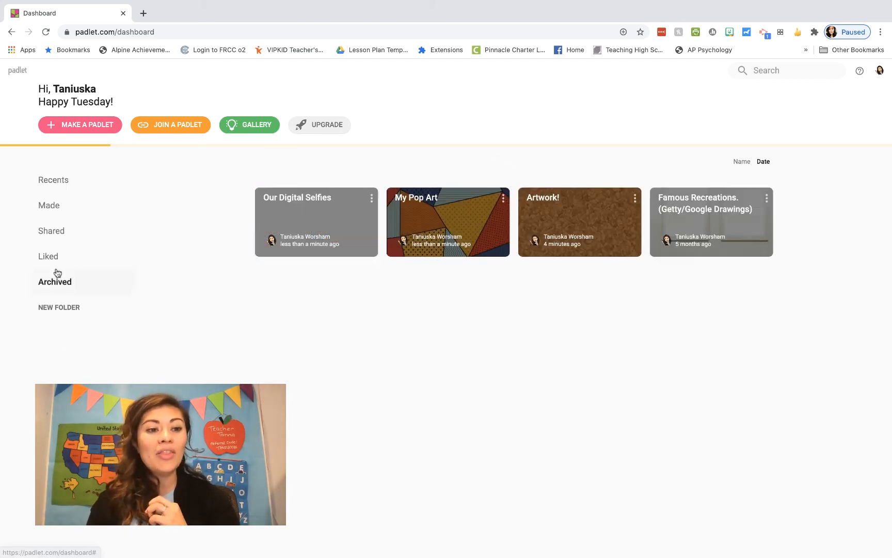
pyautogui.click(371, 199)
pyautogui.click(360, 217)
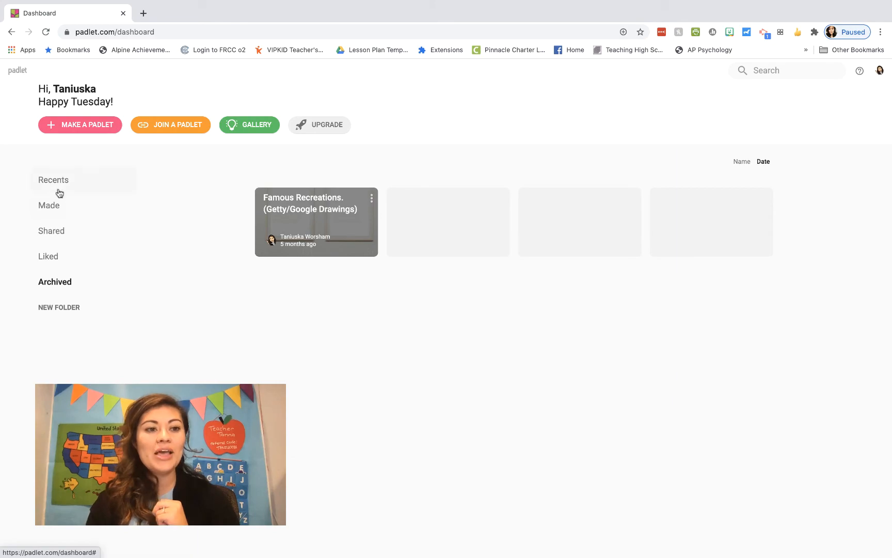
pyautogui.click(59, 190)
pyautogui.click(327, 204)
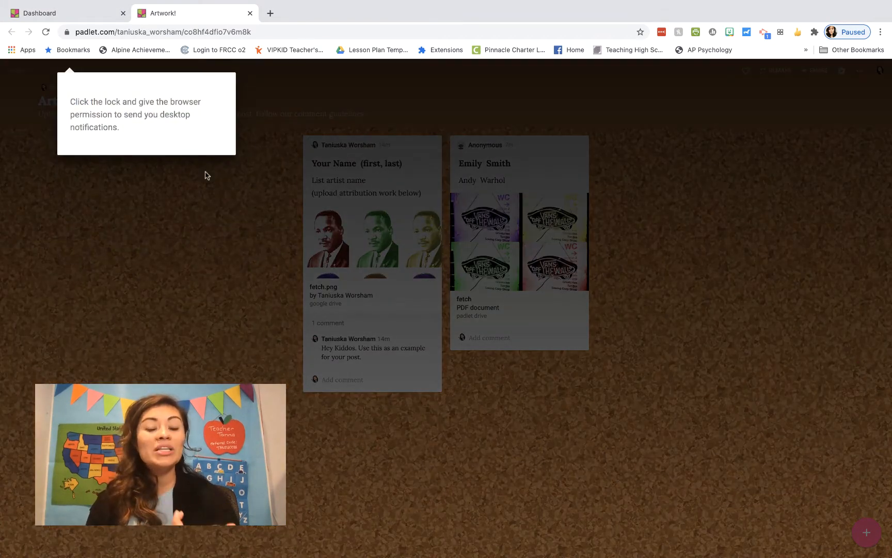
# Dismiss the notification prompt and start a remake of the Artwork! board
pyautogui.click(205, 171)
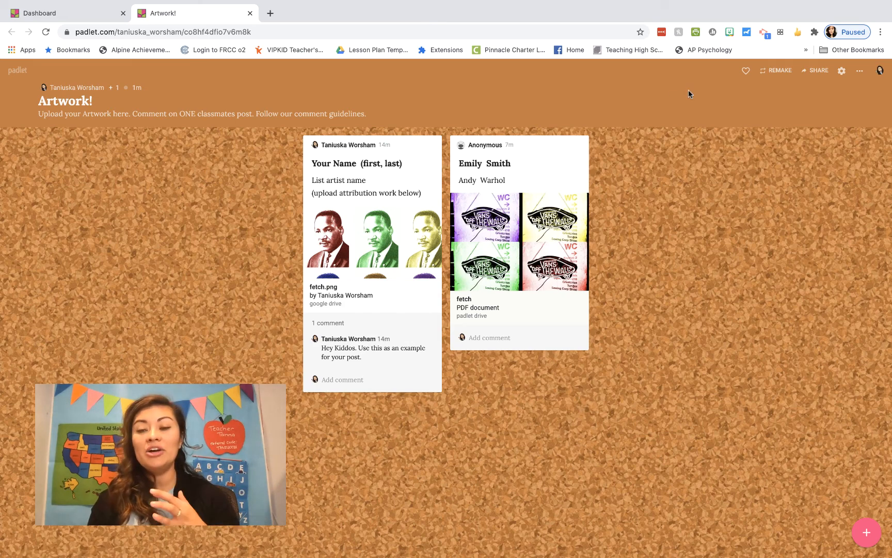
pyautogui.click(778, 75)
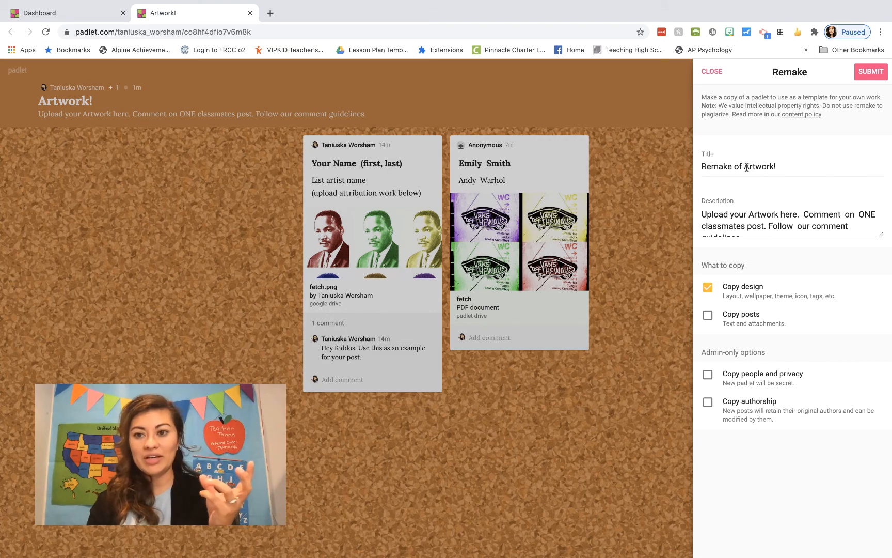
# Retitle the remake '20-21 Artwork!', keep only Copy design, and submit it
pyautogui.moveTo(744, 166); pyautogui.dragTo(697, 166)
pyautogui.write('20-21')
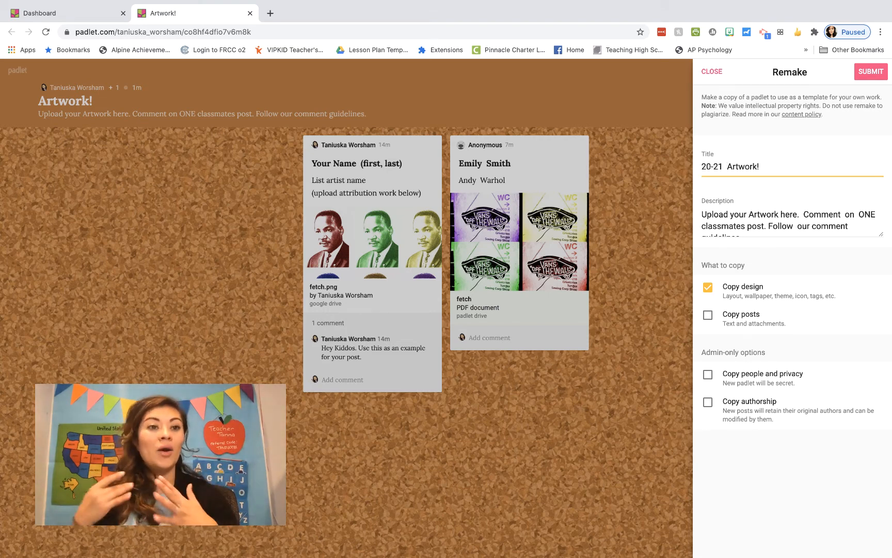
pyautogui.scroll(-1, 773, 207)
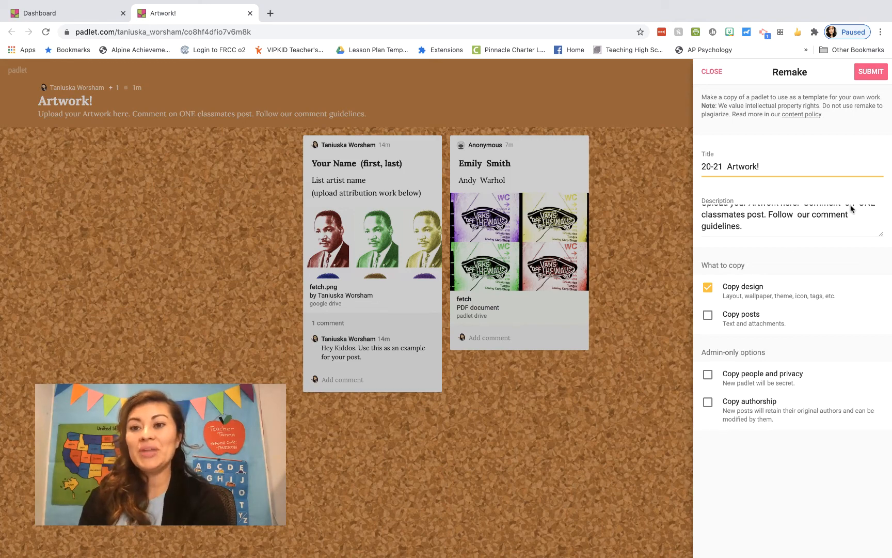
pyautogui.click(876, 76)
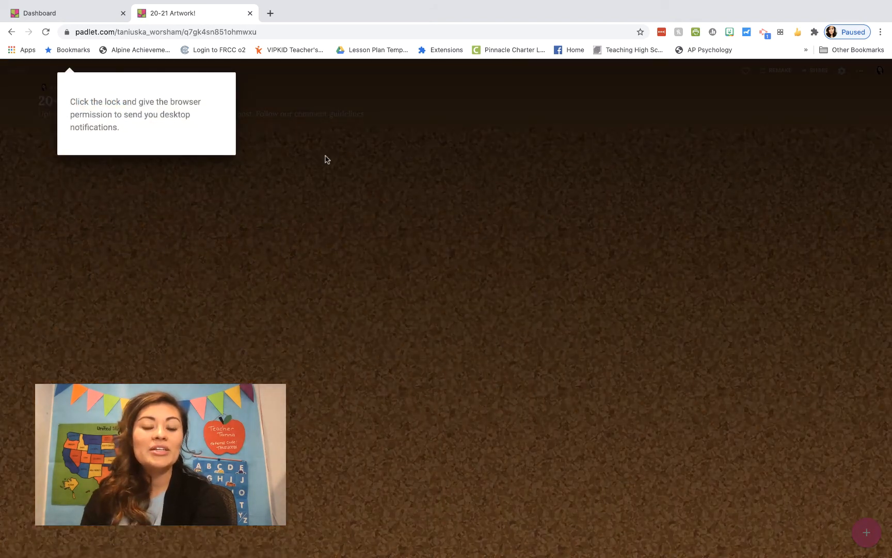
# Dismiss the notification permission prompt on the original Artwork! board
pyautogui.click(342, 150)
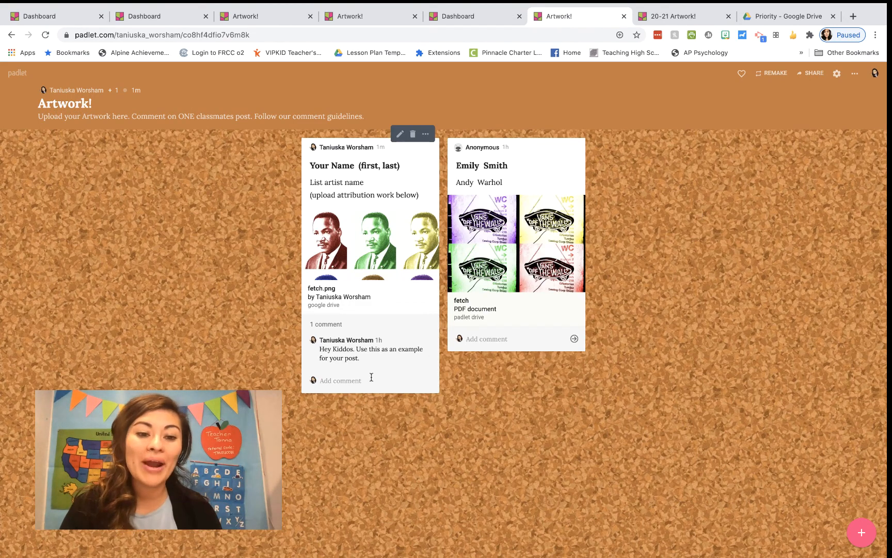
# Colour the student's Vans artwork post pink, then yellow, and finally green
pyautogui.click(508, 337)
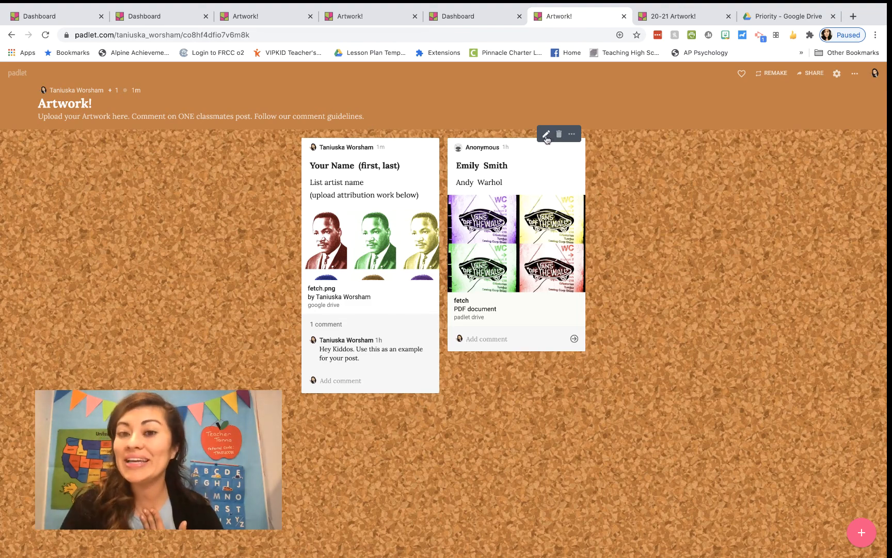
pyautogui.click(572, 136)
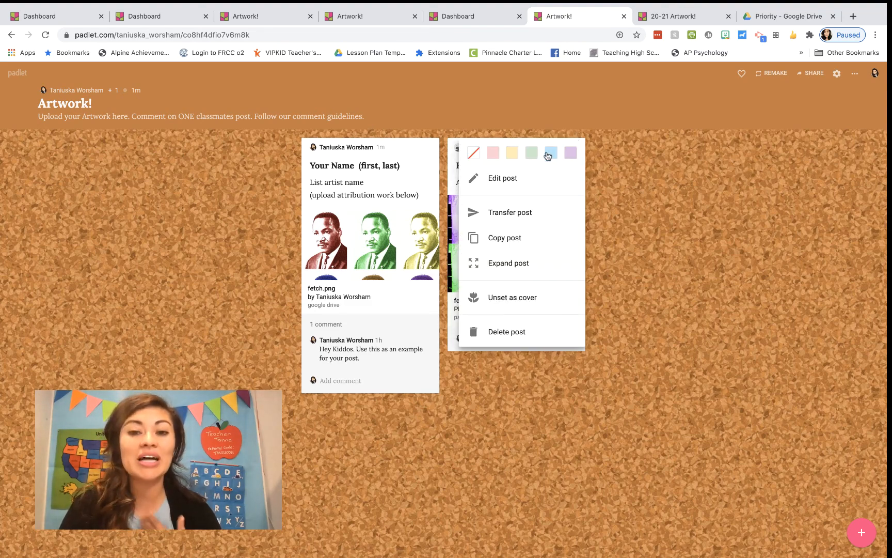
pyautogui.click(497, 155)
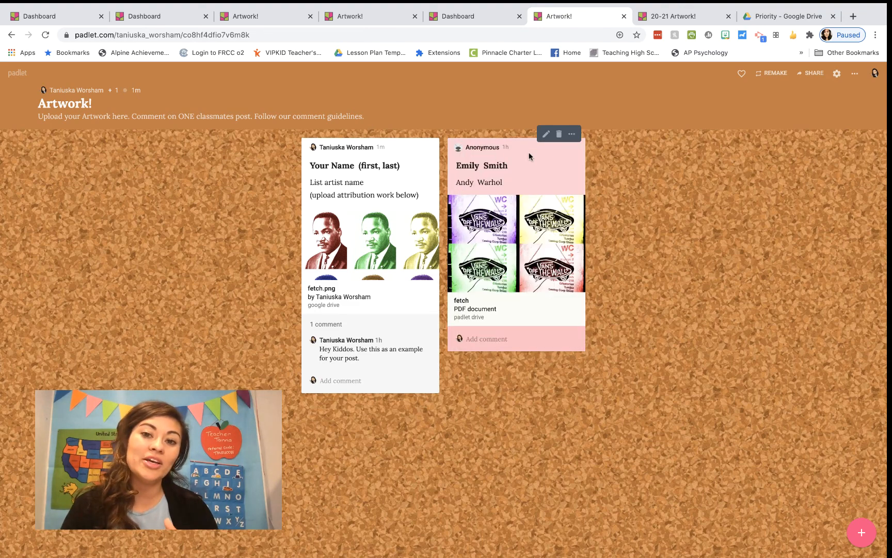
pyautogui.click(573, 135)
pyautogui.click(515, 154)
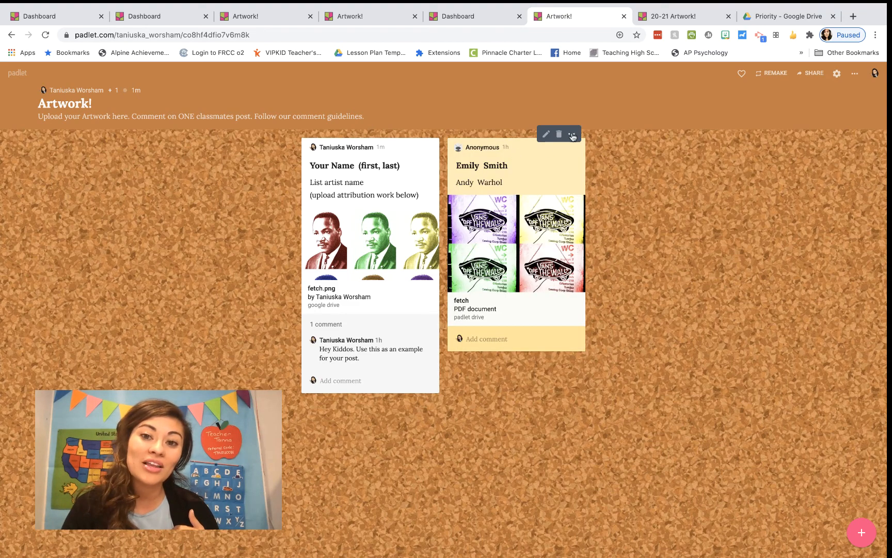
pyautogui.click(572, 135)
pyautogui.click(536, 155)
# Preview the green student post in the expanded view, then close it
pyautogui.click(572, 135)
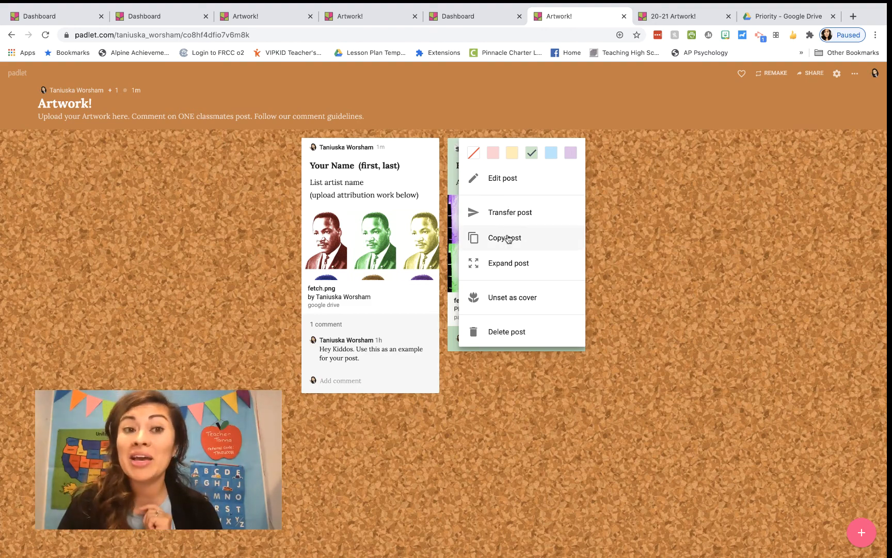
pyautogui.click(506, 265)
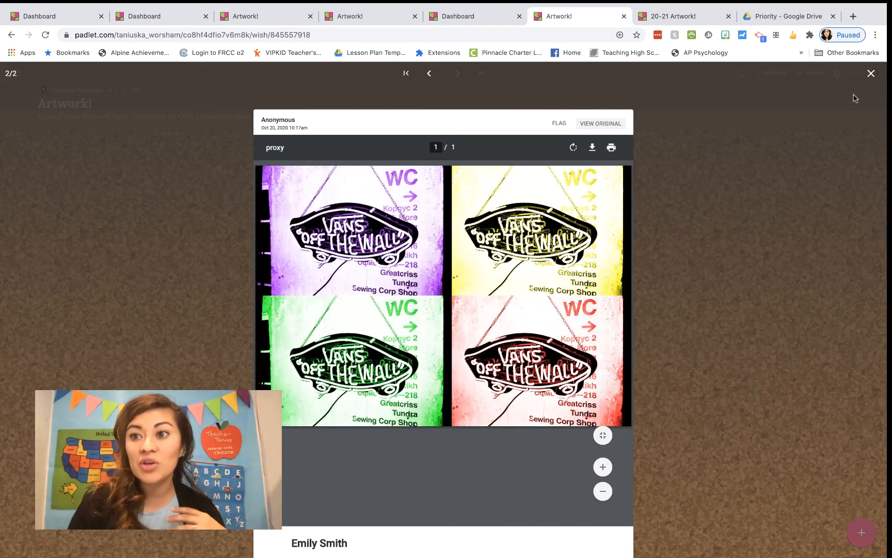
pyautogui.click(871, 74)
pyautogui.click(572, 134)
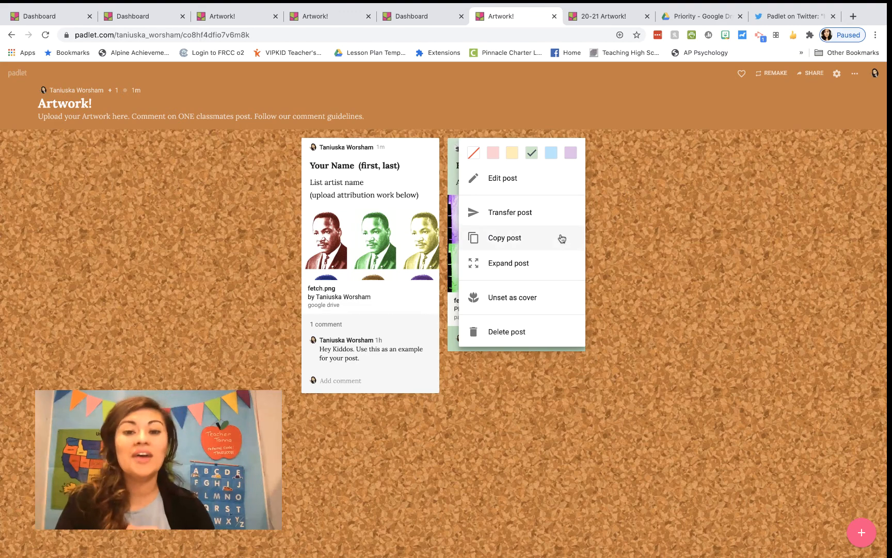
pyautogui.click(537, 299)
pyautogui.click(568, 134)
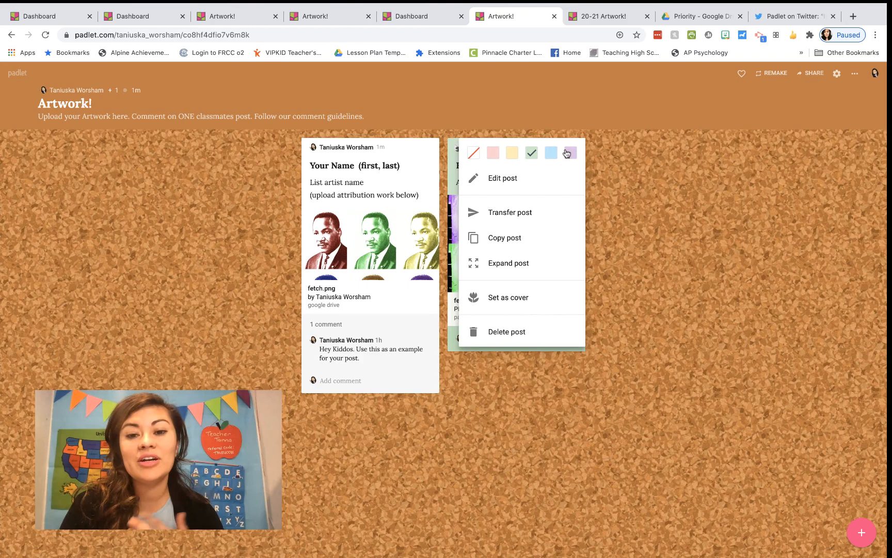
pyautogui.click(540, 298)
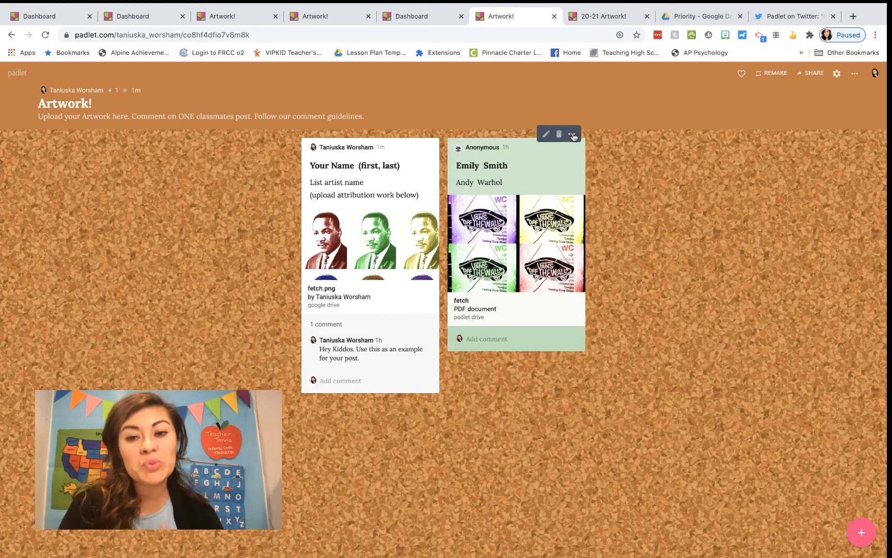
pyautogui.click(572, 135)
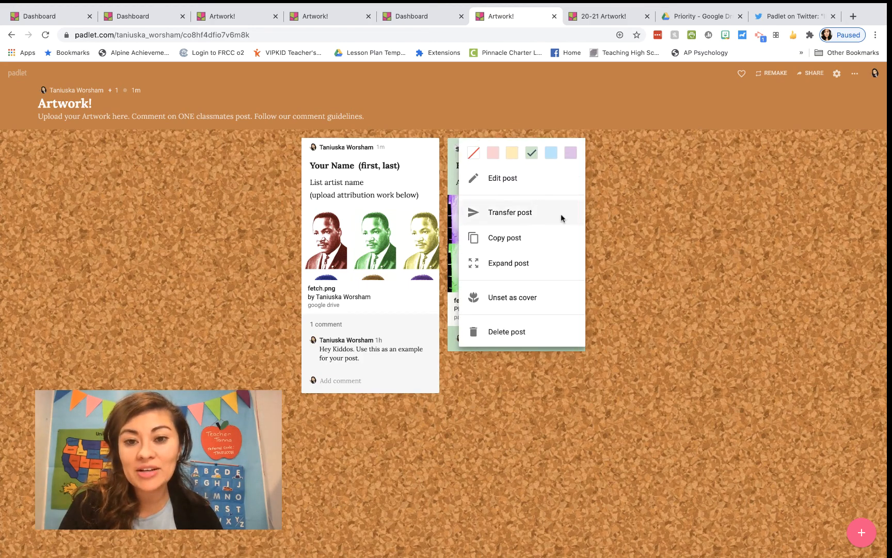
pyautogui.click(616, 211)
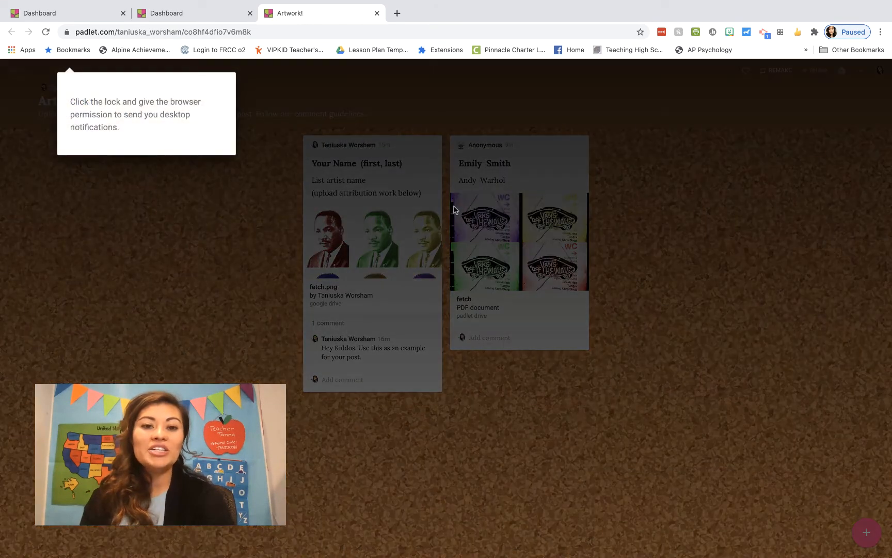
pyautogui.click(269, 189)
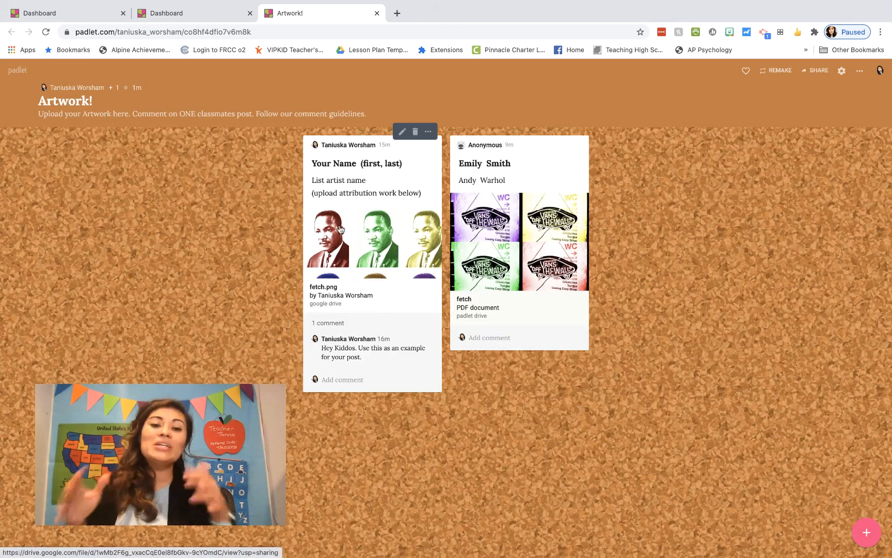